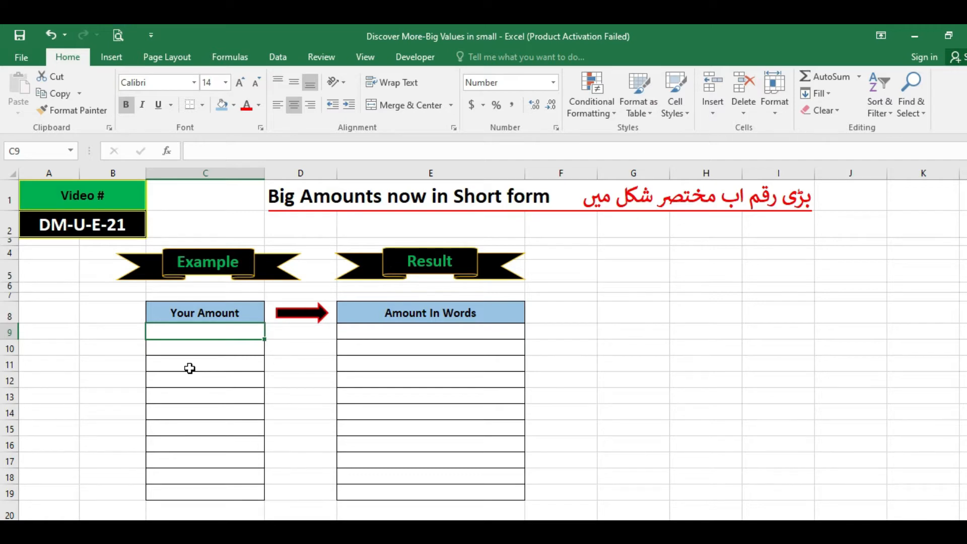
# - Enter the amounts 100, 1000, 10000 and 100000 in cells C9 to C12 under Your Amount
pyautogui.write('100')
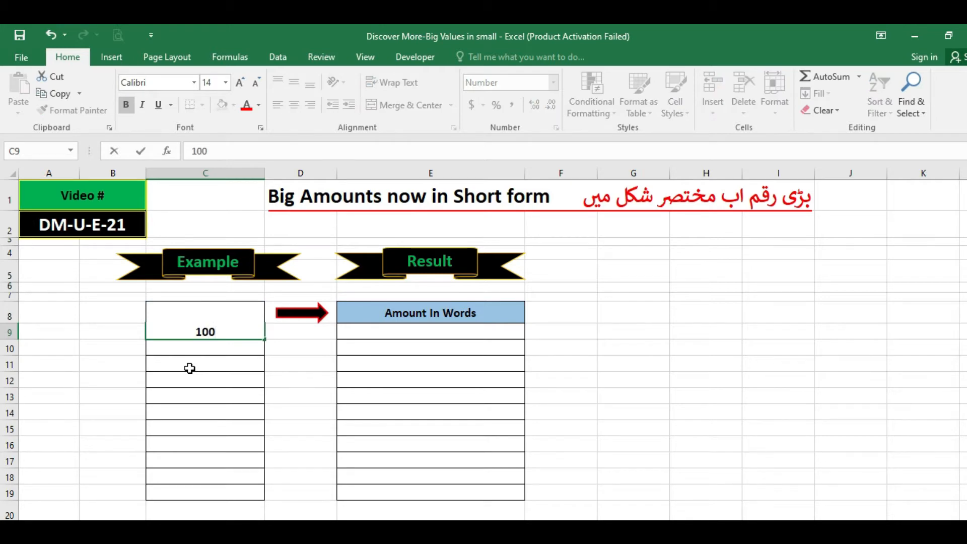
pyautogui.press('Return')
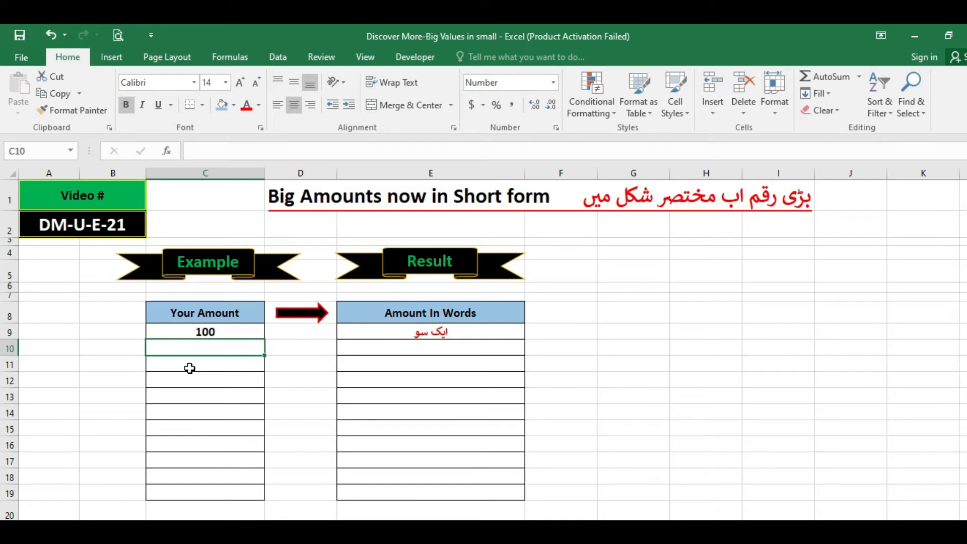
pyautogui.write('1000')
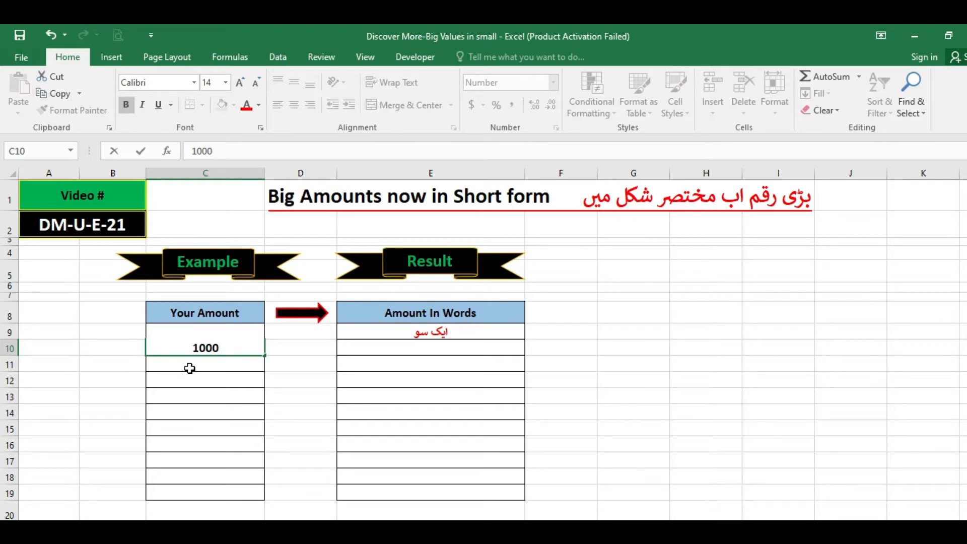
pyautogui.press('Return')
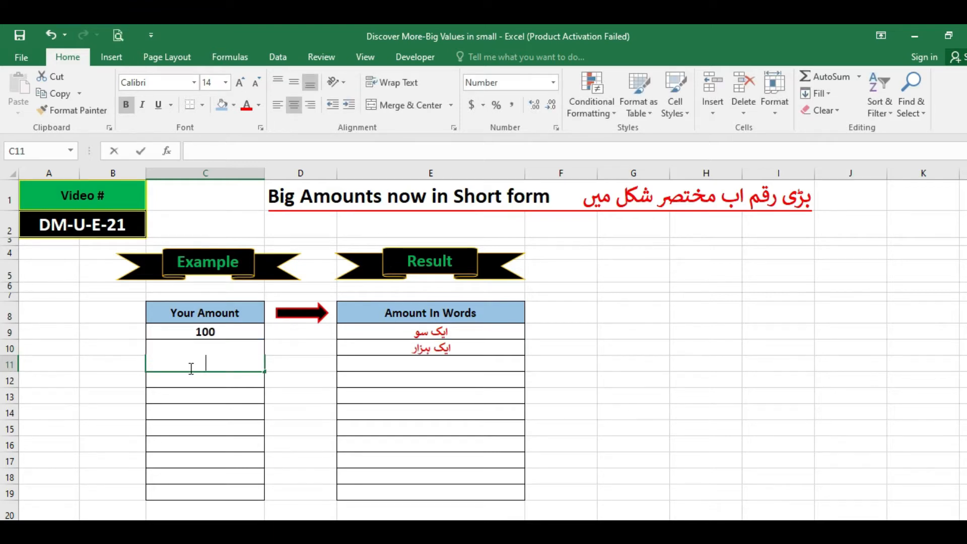
pyautogui.write('10000')
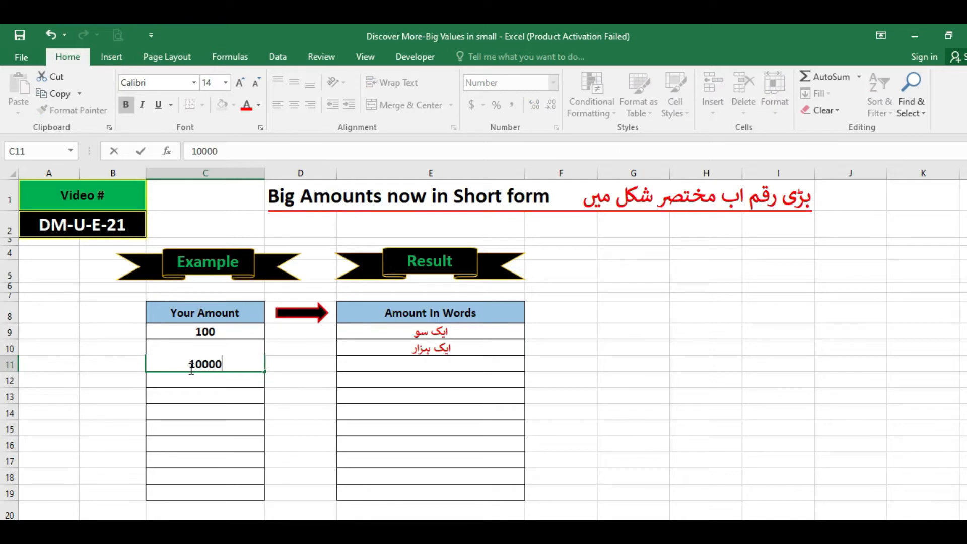
pyautogui.press('Return')
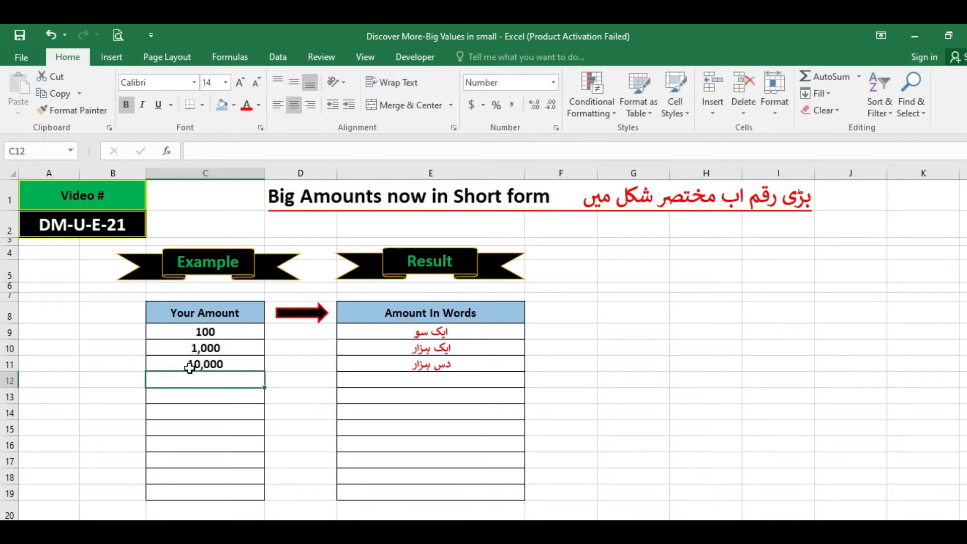
pyautogui.write('100')
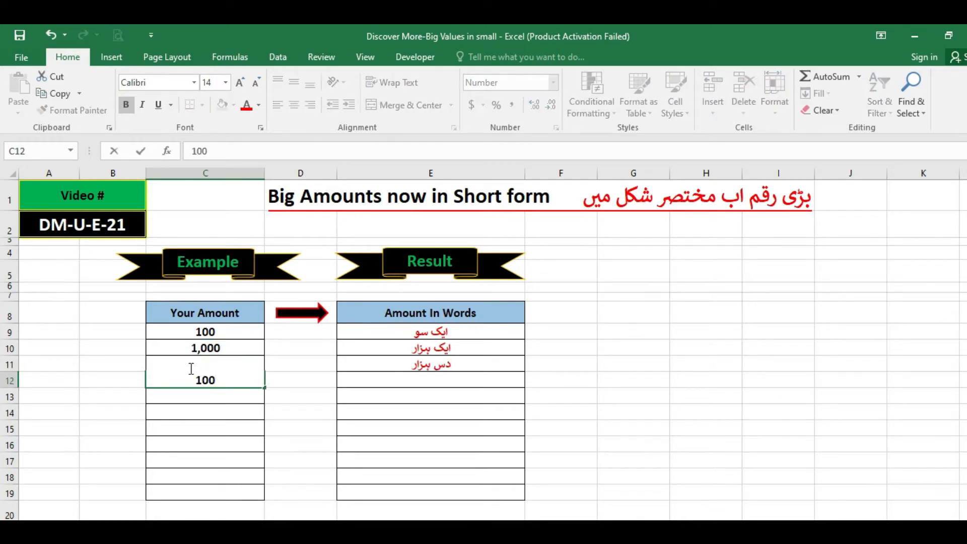
pyautogui.write('000')
pyautogui.press('Return')
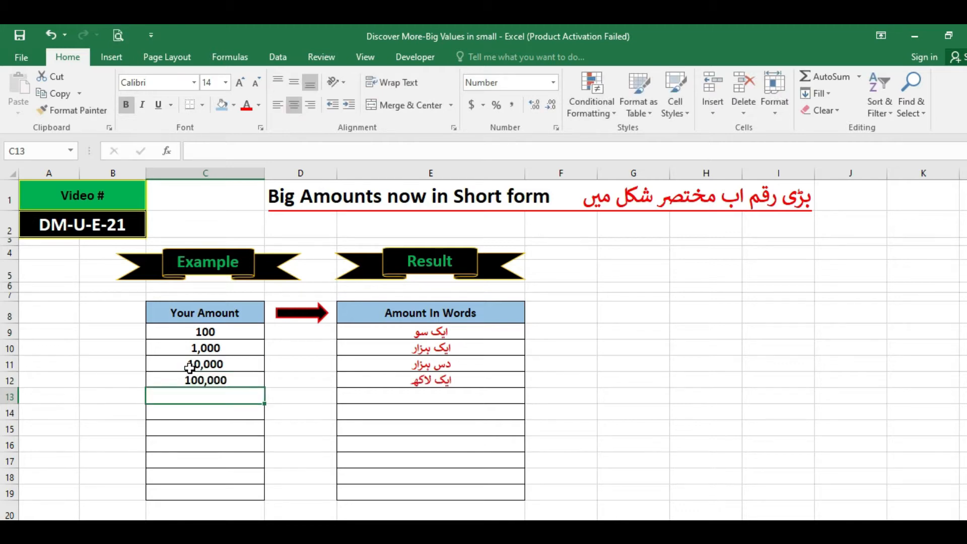
# - Enter the amounts 1000000, 10000000 and 100000000 in cells C13 to C15 under Your Amount
pyautogui.write('1000')
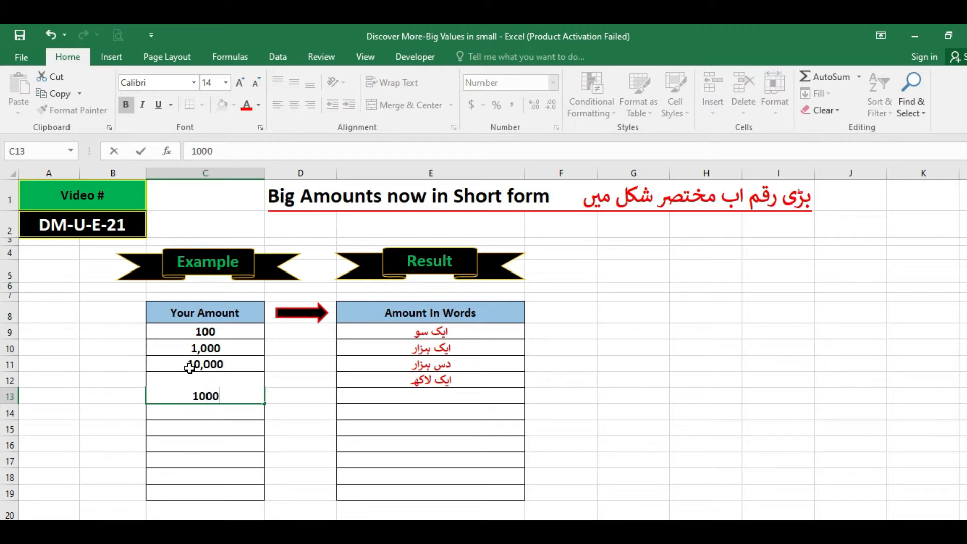
pyautogui.write('0000')
pyautogui.hotkey('ctrl', 'Return')
pyautogui.press('Return')
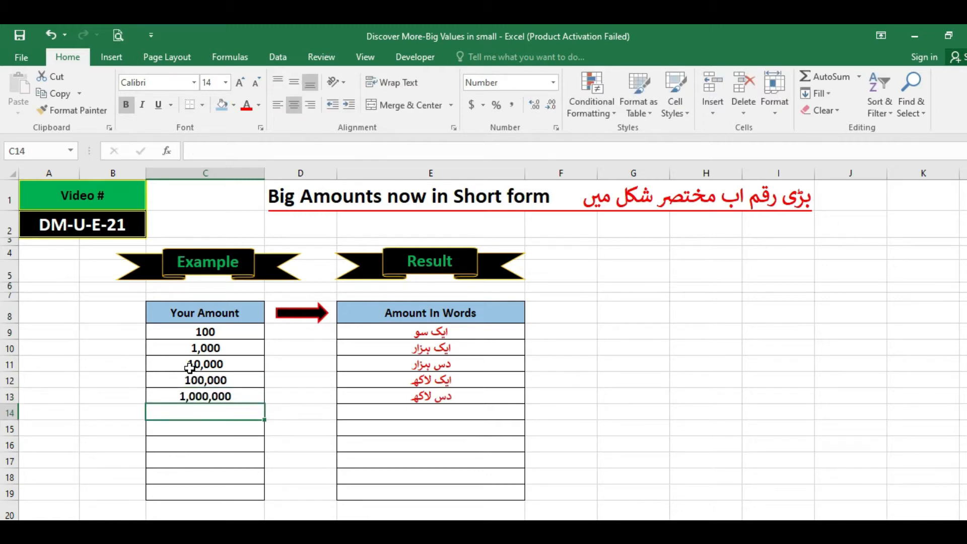
pyautogui.write('1')
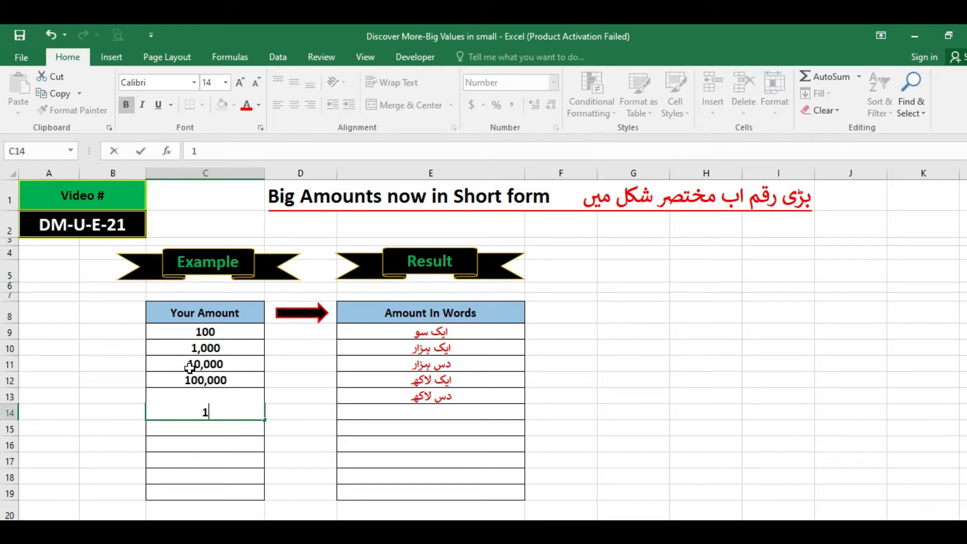
pyautogui.write('0000000')
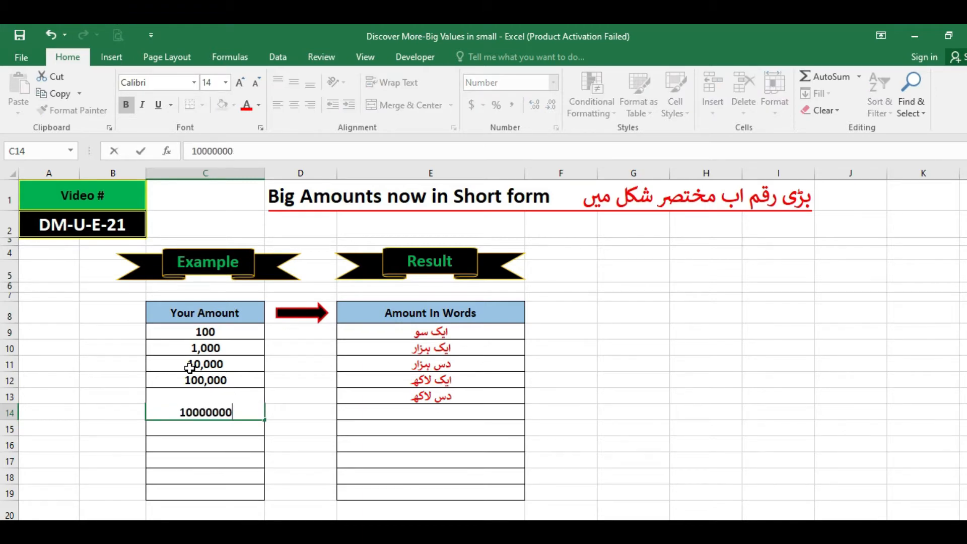
pyautogui.press('Return')
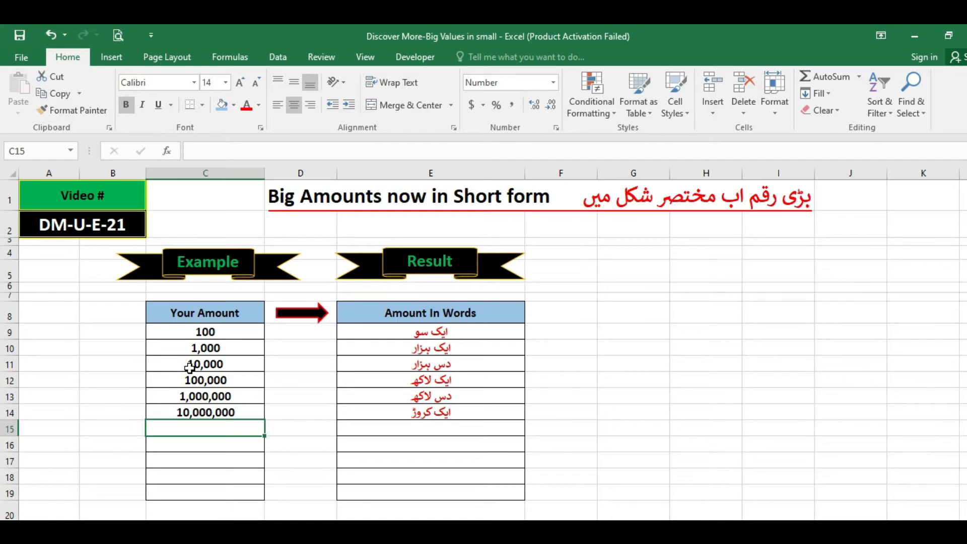
pyautogui.write('100')
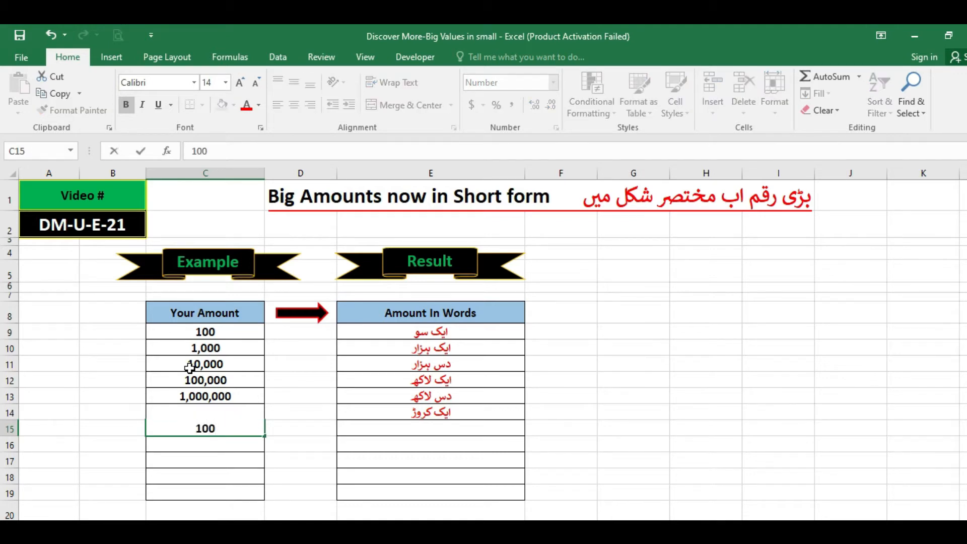
pyautogui.write(',000,')
pyautogui.write('000000')
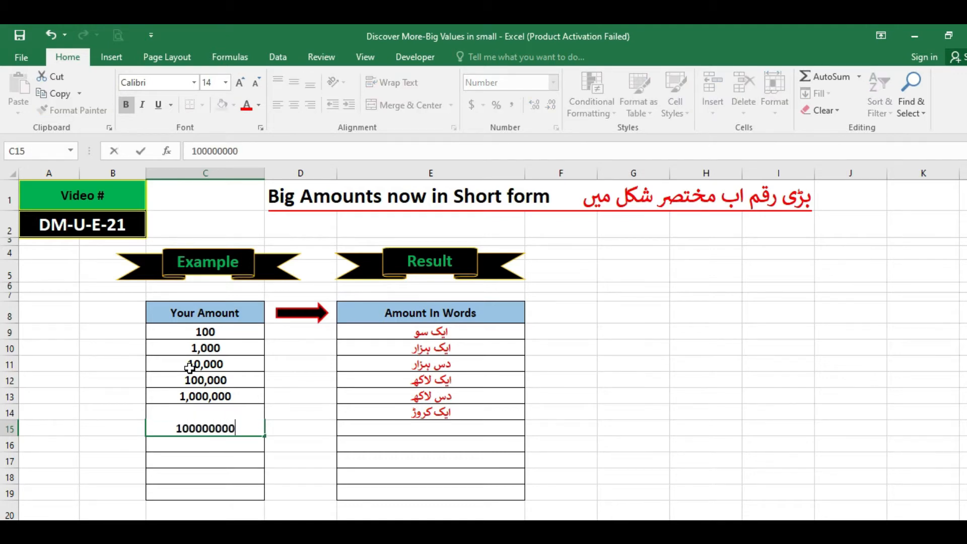
pyautogui.press('Return')
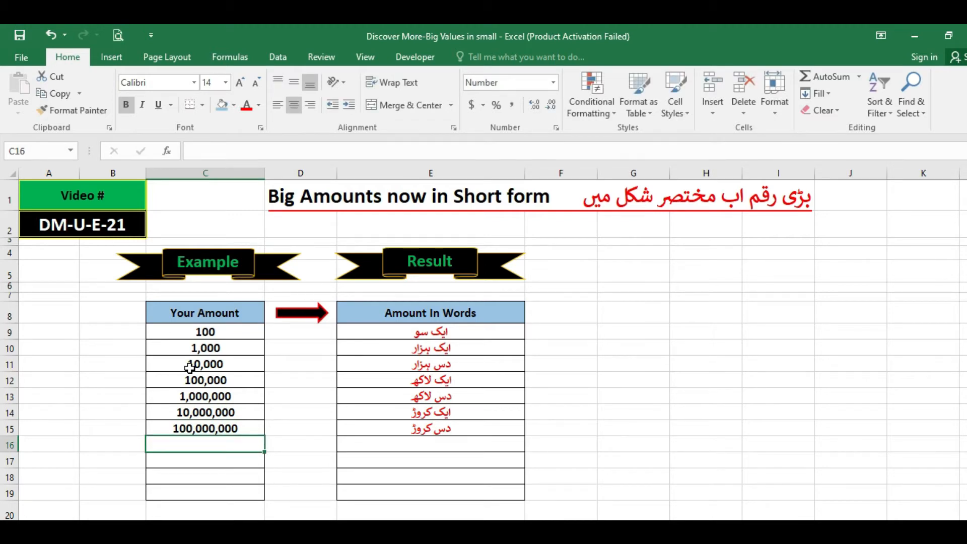
# - Copy the amount in C15 into each of the cells C16 to C19
pyautogui.press('Up')
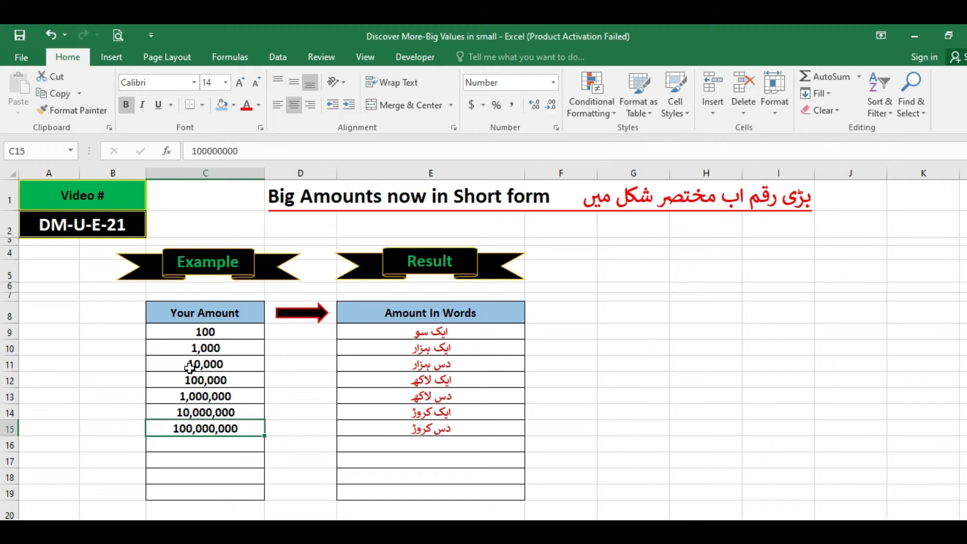
pyautogui.hotkey('ctrl', 'c')
pyautogui.press('Down')
pyautogui.hotkey('ctrl', 'v')
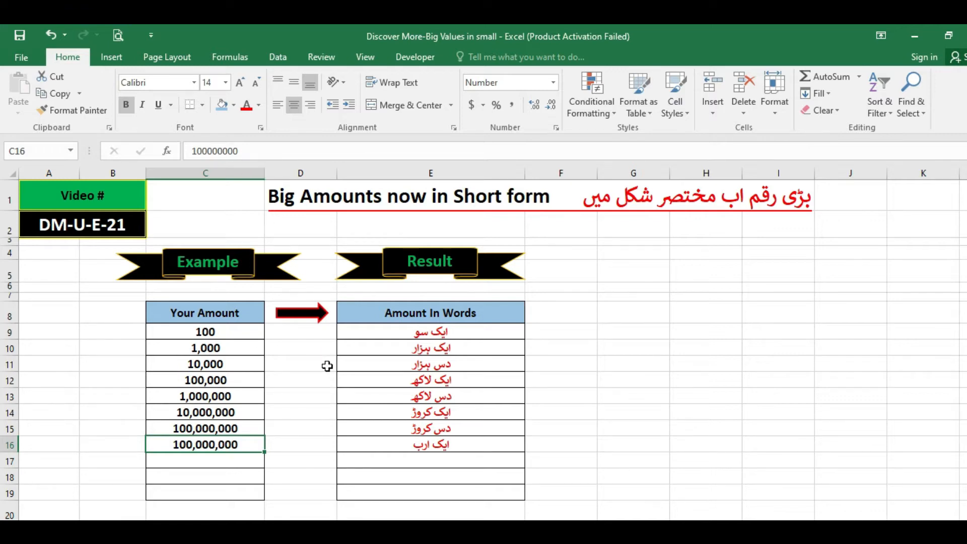
pyautogui.hotkey('ctrl', 'c')
pyautogui.press('Down')
pyautogui.hotkey('ctrl', 'v')
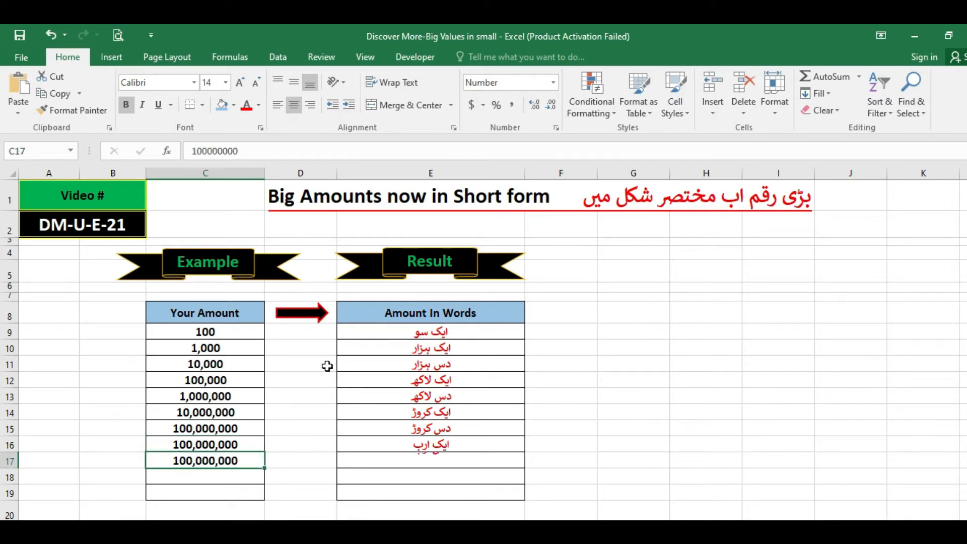
pyautogui.press('Escape')
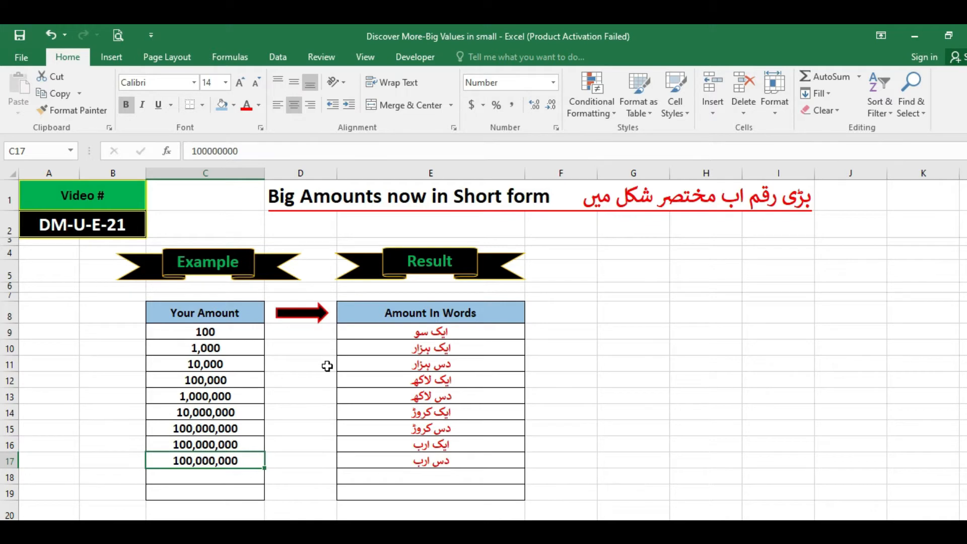
pyautogui.hotkey('ctrl', 'c')
pyautogui.press('Down')
pyautogui.hotkey('ctrl', 'v')
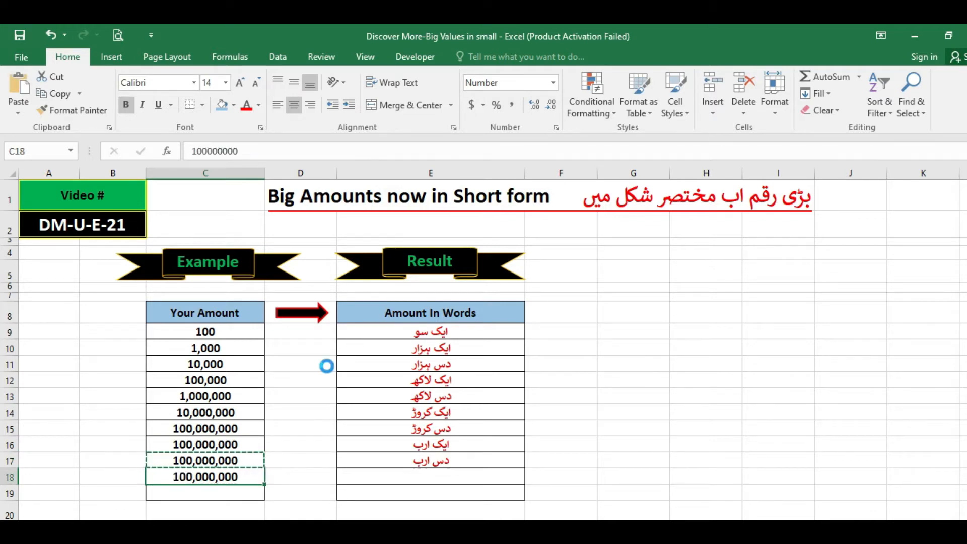
pyautogui.press('Escape')
pyautogui.hotkey('ctrl', 'c')
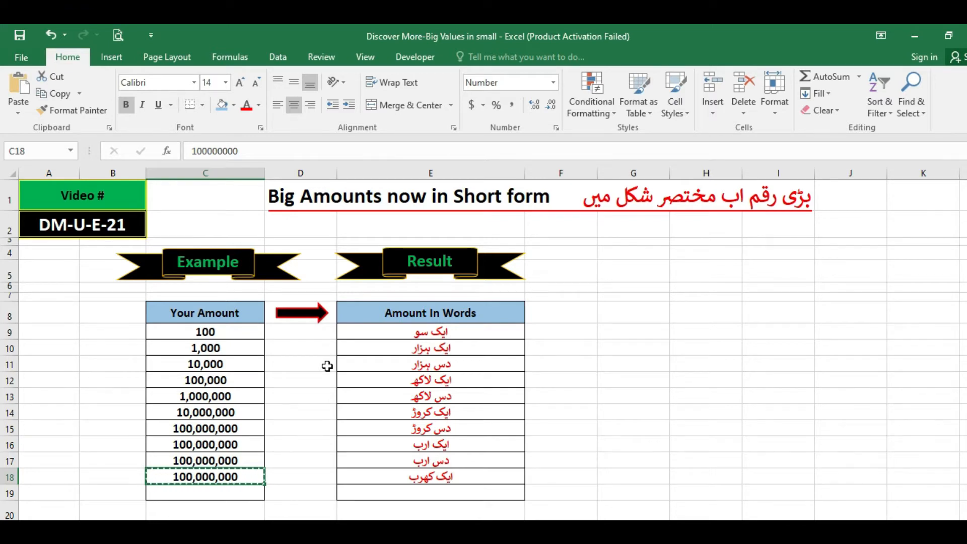
pyautogui.press('Down')
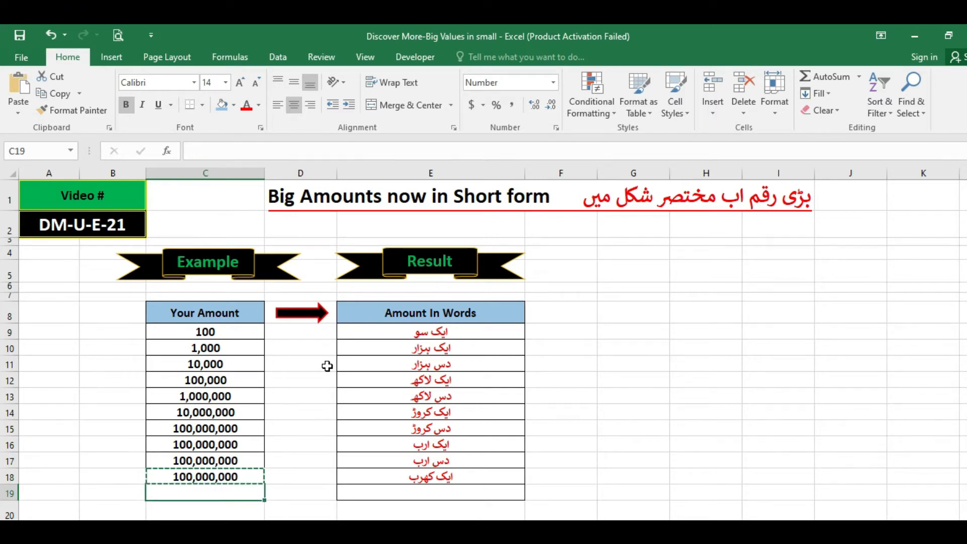
pyautogui.hotkey('ctrl', 'v')
pyautogui.press('Escape')
# - Turn off the 1000 separator in the number format of the amounts in C9:C19
pyautogui.press('Up')
pyautogui.press('Up')
pyautogui.press('Up')
pyautogui.press('Up')
pyautogui.press('Up')
pyautogui.press('Up')
pyautogui.press('Up')
pyautogui.press('Up')
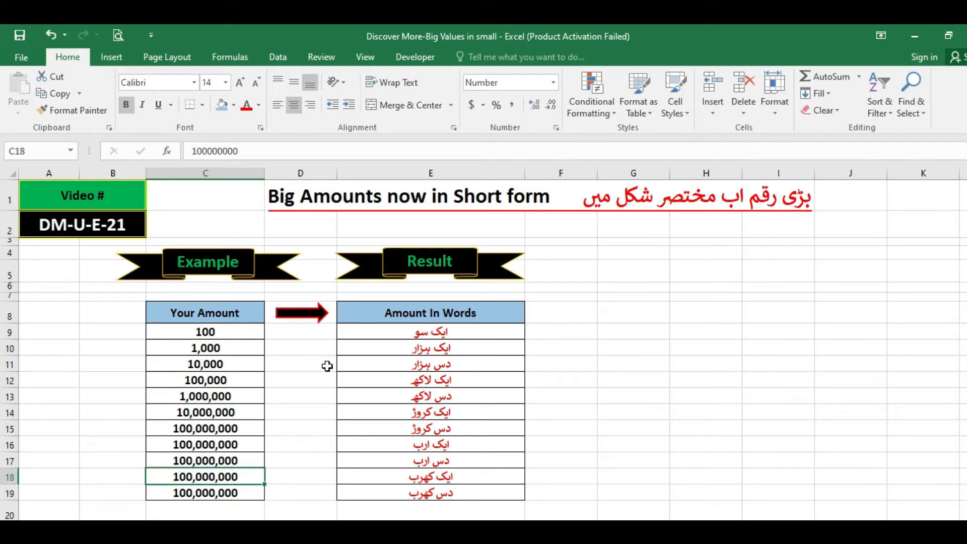
pyautogui.press('Up')
pyautogui.press('Up')
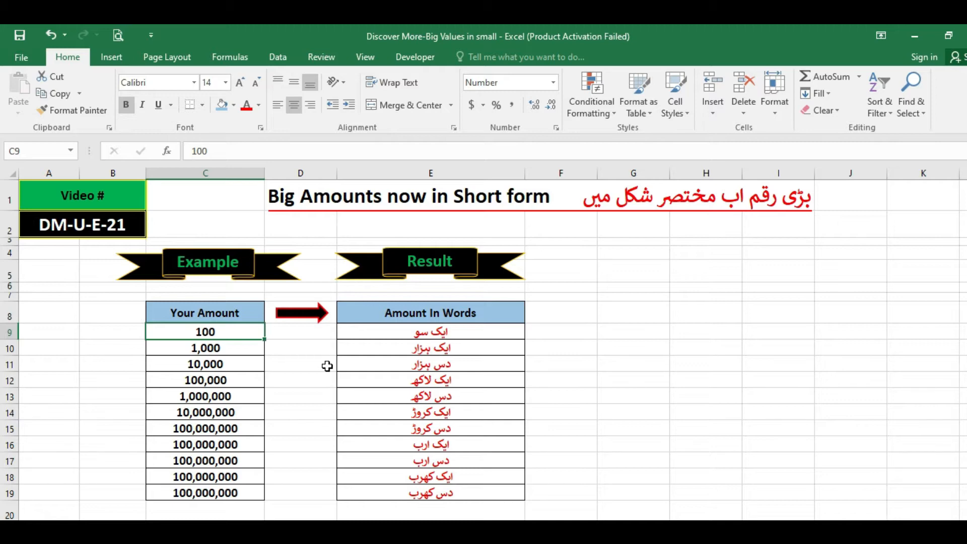
pyautogui.press('Down')
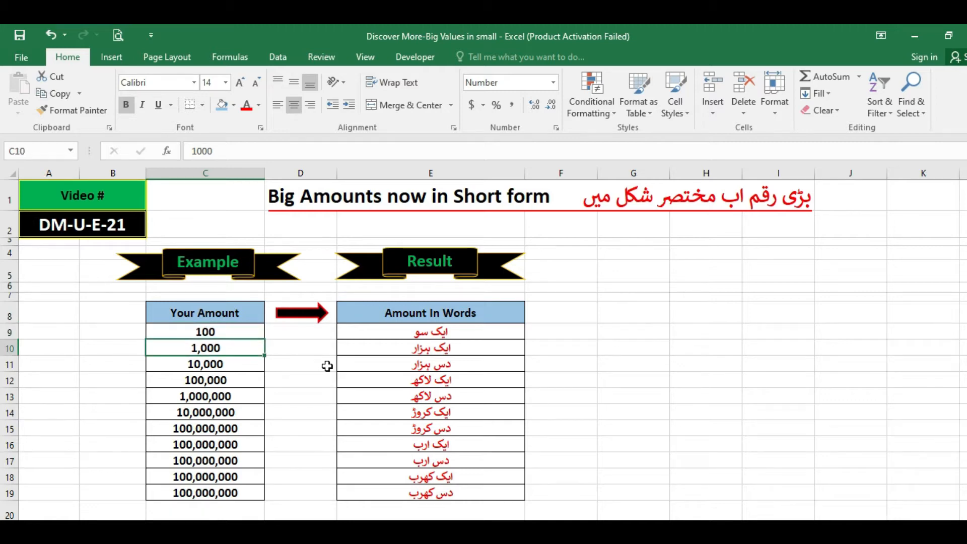
pyautogui.press('Up')
pyautogui.hotkey('shift', 'Down')
pyautogui.hotkey('shift', 'Down')
pyautogui.hotkey('shift', 'Down')
pyautogui.hotkey('shift', 'Down')
pyautogui.hotkey('shift', 'Down')
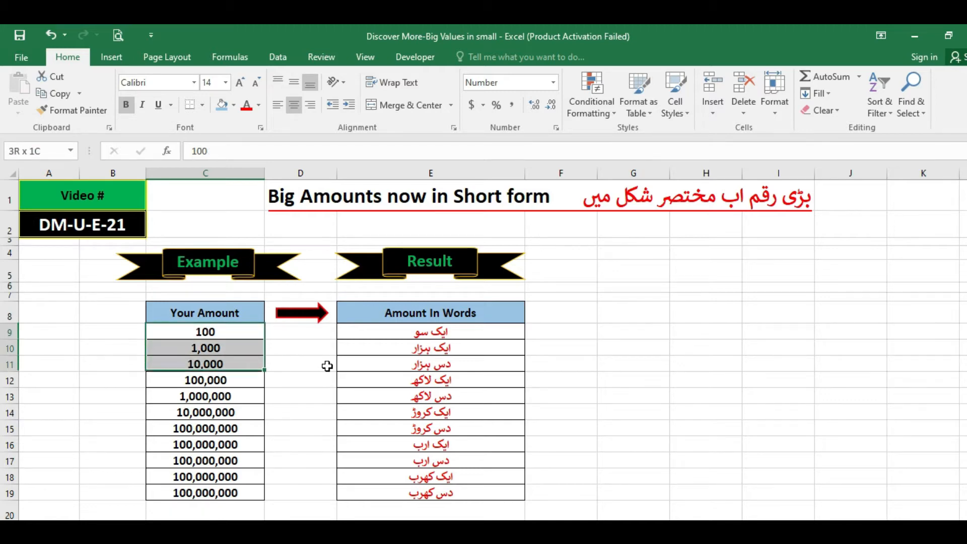
pyautogui.hotkey('shift', 'Down')
pyautogui.hotkey('shift', 'Down')
pyautogui.hotkey('shift', 'Down')
pyautogui.hotkey('shift', 'Down')
pyautogui.hotkey('shift', 'Down')
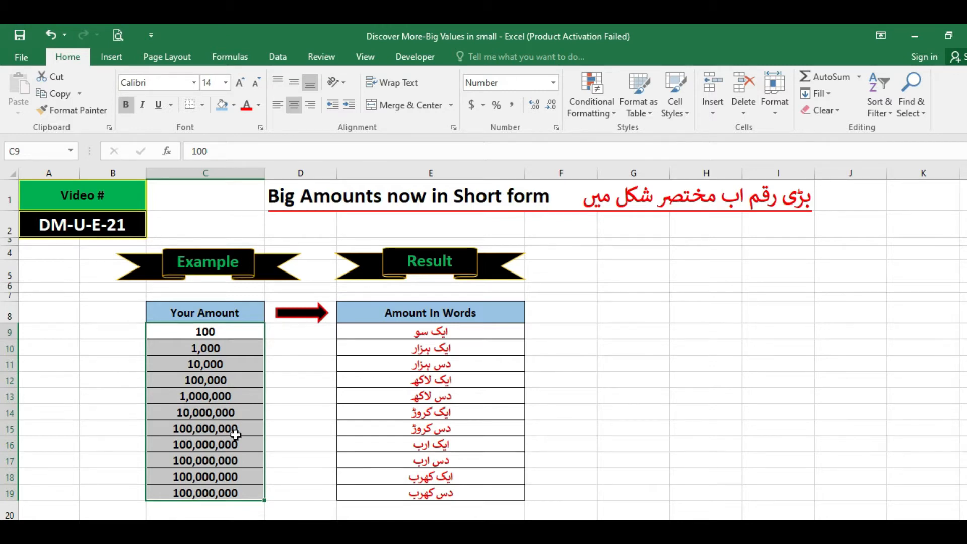
pyautogui.hotkey('ctrl', '1')
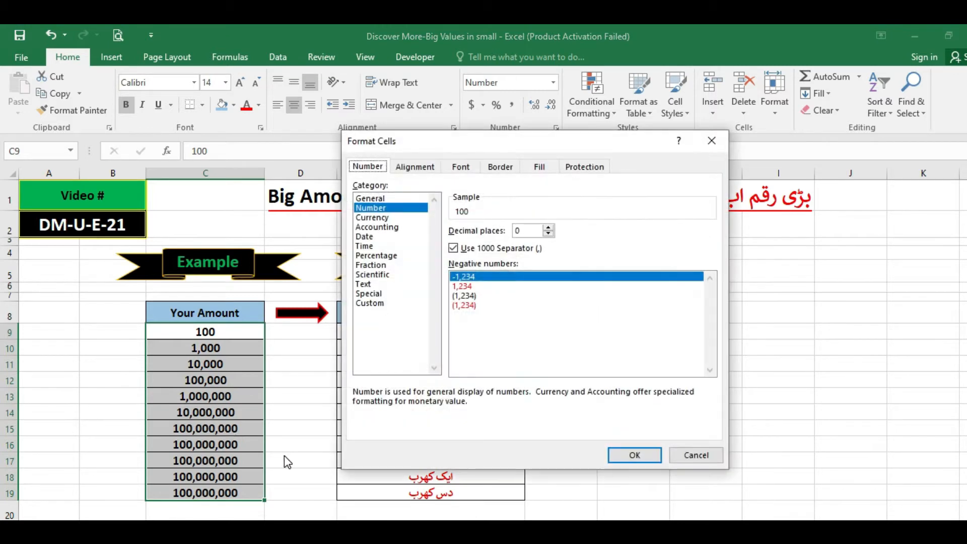
pyautogui.click(453, 248)
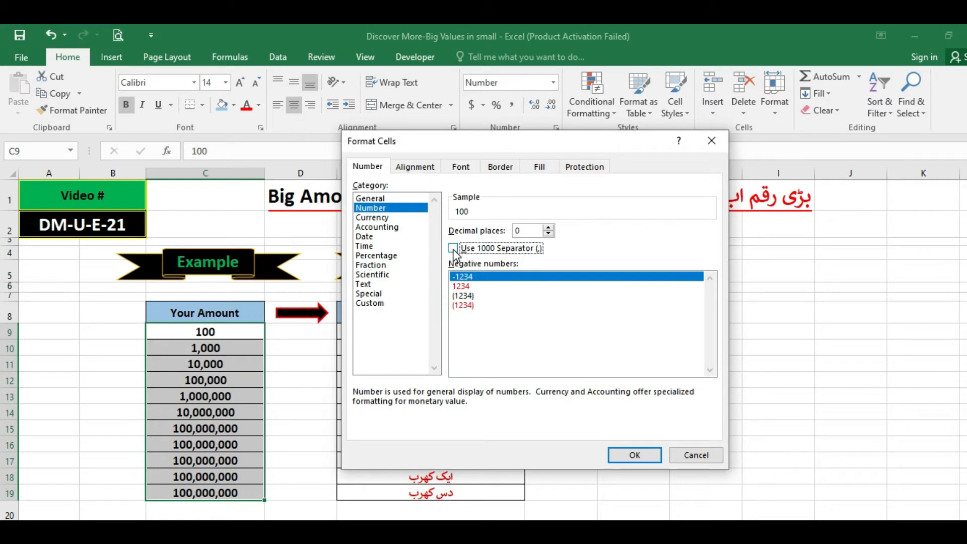
pyautogui.click(635, 457)
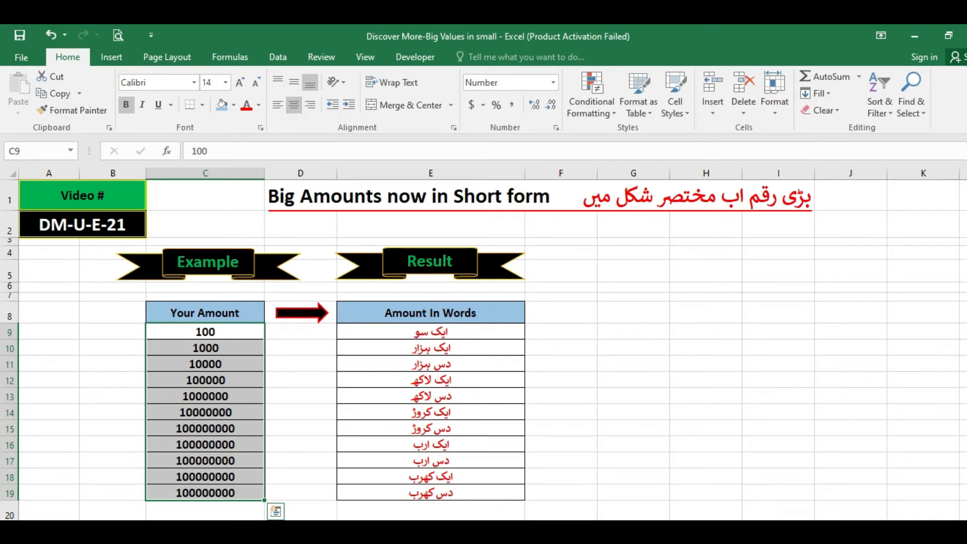
# - Undo the number format change on the amounts and select cell C9
pyautogui.hotkey('ctrl', 'z')
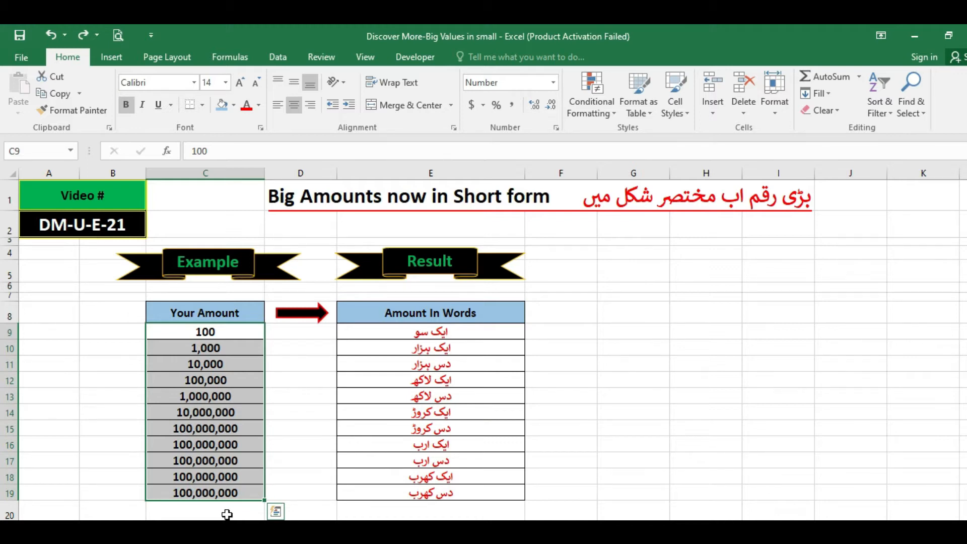
pyautogui.click(211, 337)
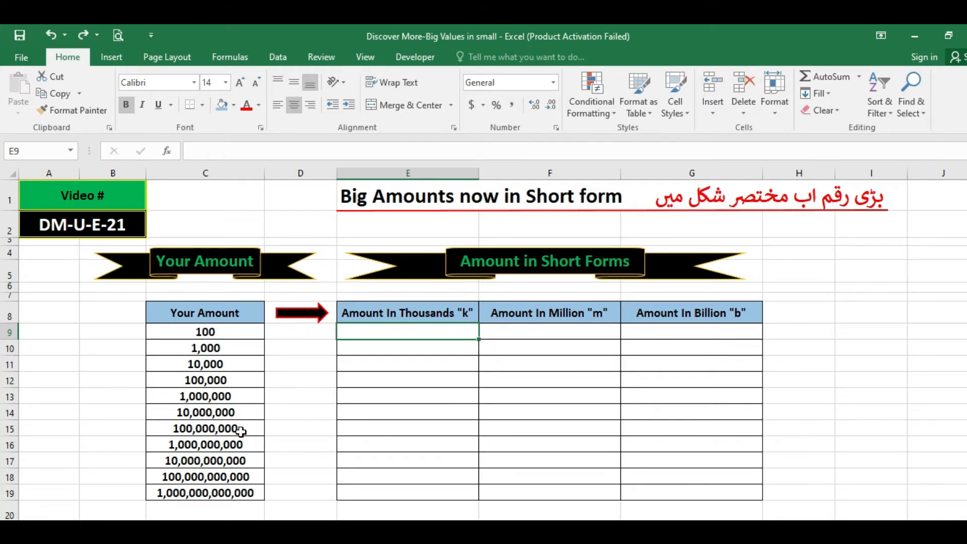
pyautogui.click(504, 331)
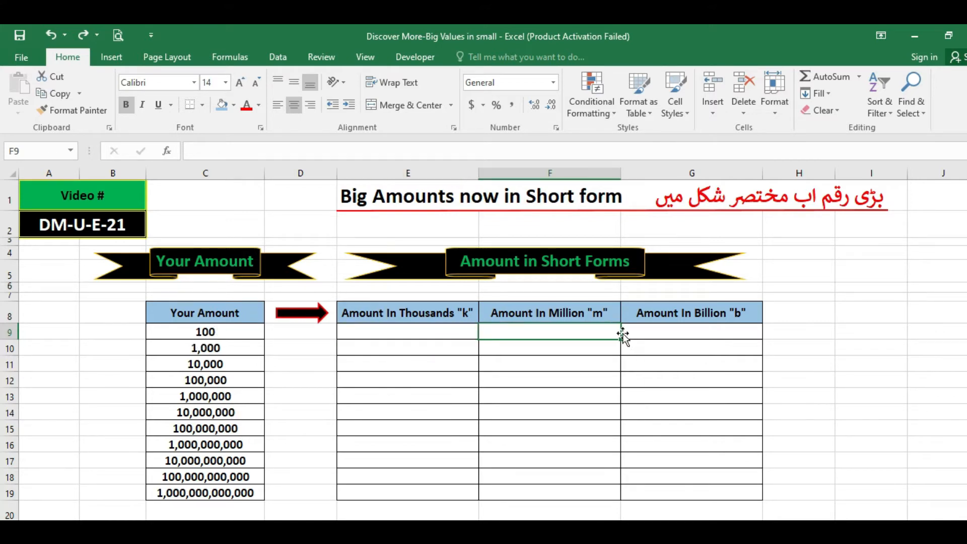
pyautogui.click(655, 332)
pyautogui.click(463, 331)
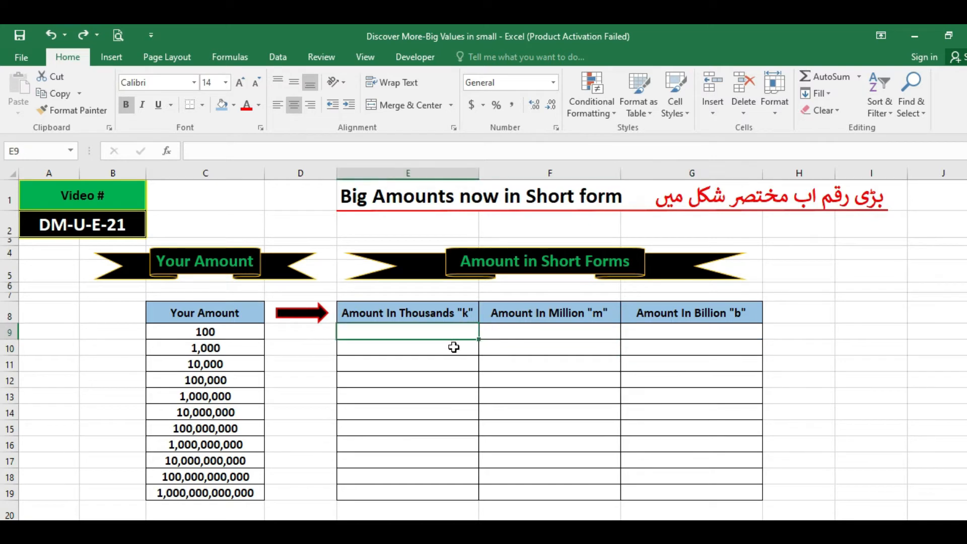
pyautogui.click(429, 314)
pyautogui.click(406, 333)
pyautogui.moveTo(249, 331); pyautogui.dragTo(233, 484)
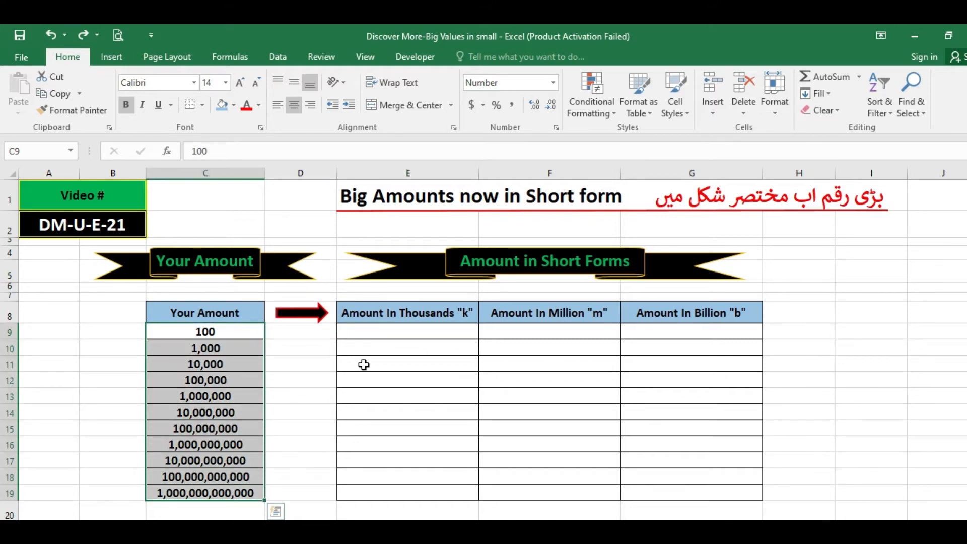
pyautogui.click(397, 331)
pyautogui.click(535, 328)
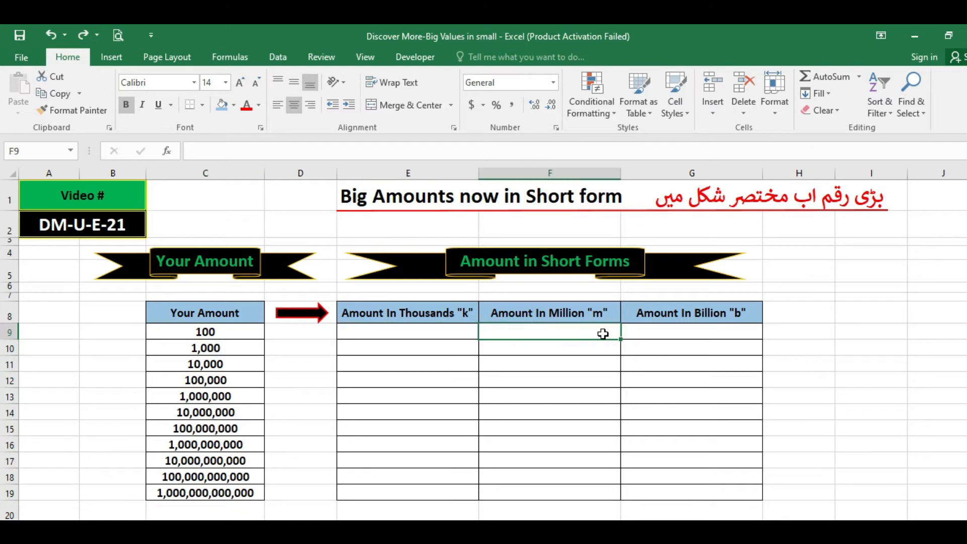
pyautogui.click(677, 332)
# - Enter the formula =C9 in cell E9 under Amount In Thousands "k"
pyautogui.click(448, 331)
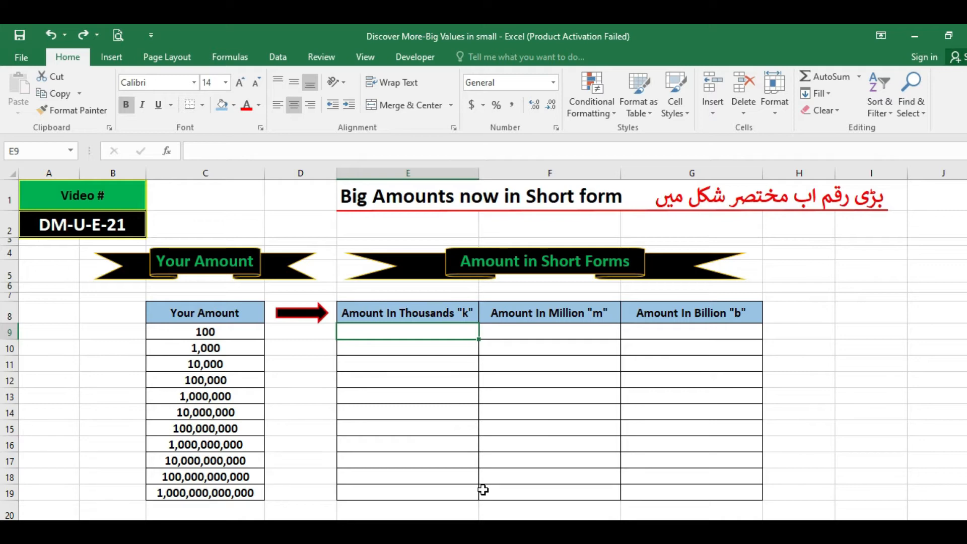
pyautogui.write('=')
pyautogui.press('Left')
pyautogui.press('Left')
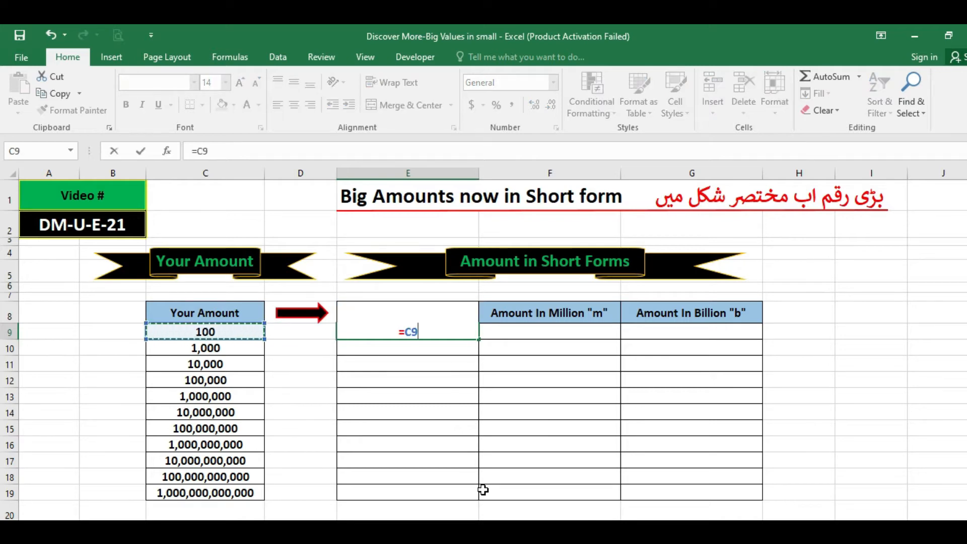
pyautogui.press('Return')
pyautogui.press('Up')
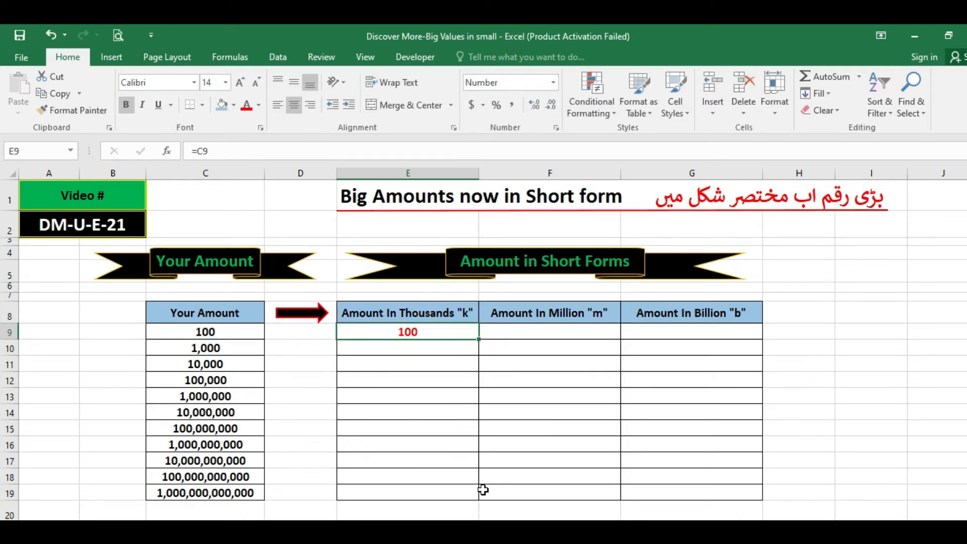
# - Copy the formula in E9 into cells E10 to E19
pyautogui.hotkey('ctrl', 'c')
pyautogui.press('Down')
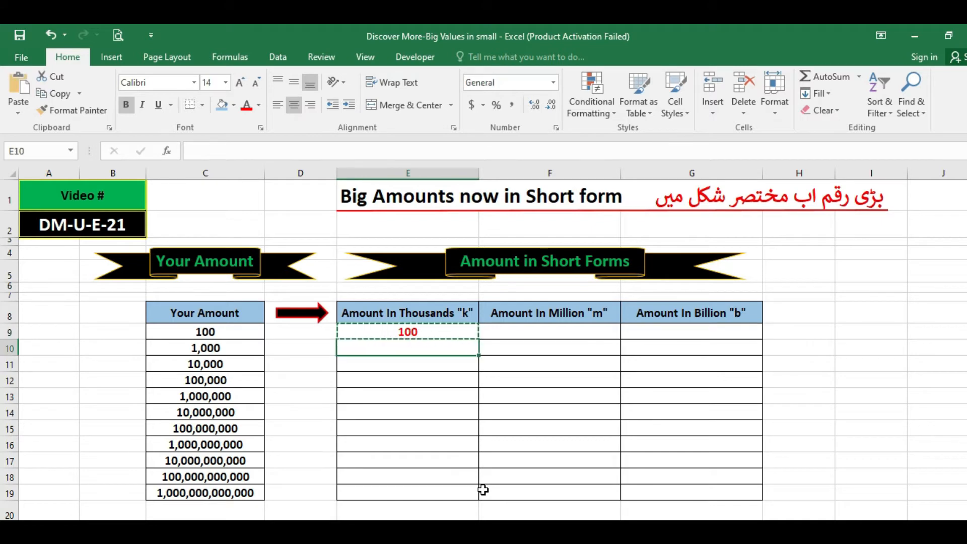
pyautogui.hotkey('shift', 'Down')
pyautogui.hotkey('shift', 'Down')
pyautogui.hotkey('shift', 'Down')
pyautogui.hotkey('shift', 'Down')
pyautogui.hotkey('shift', 'Down')
pyautogui.hotkey('shift', 'Down')
pyautogui.hotkey('shift', 'Down')
pyautogui.hotkey('shift', 'Down')
pyautogui.hotkey('shift', 'Down')
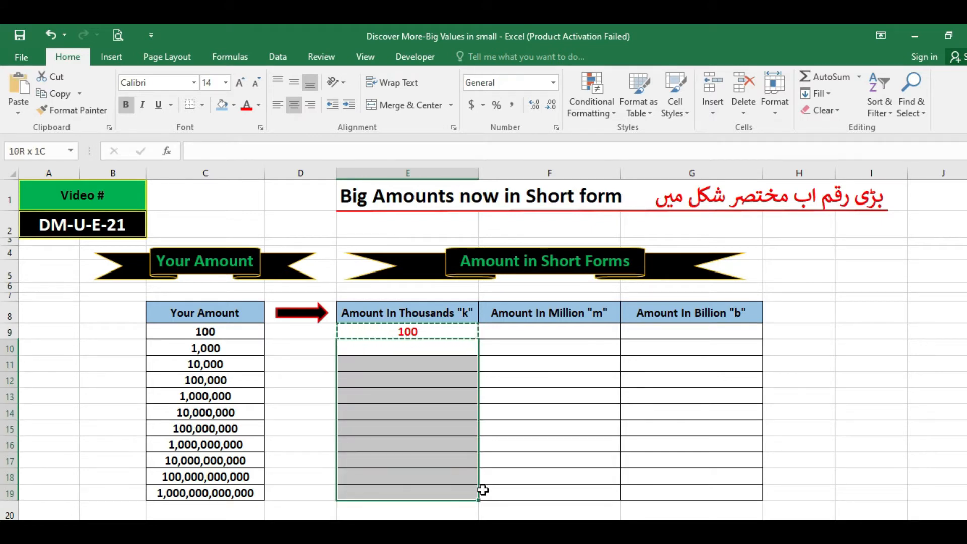
pyautogui.press('Return')
pyautogui.press('Up')
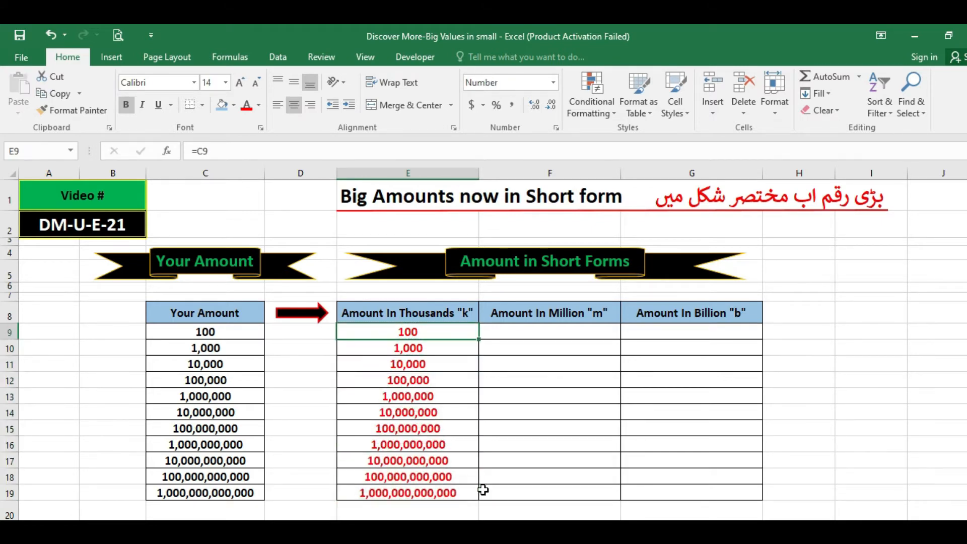
# - Enter the formula =C9 in cell F9 under Amount In Million "m"
pyautogui.press('Right')
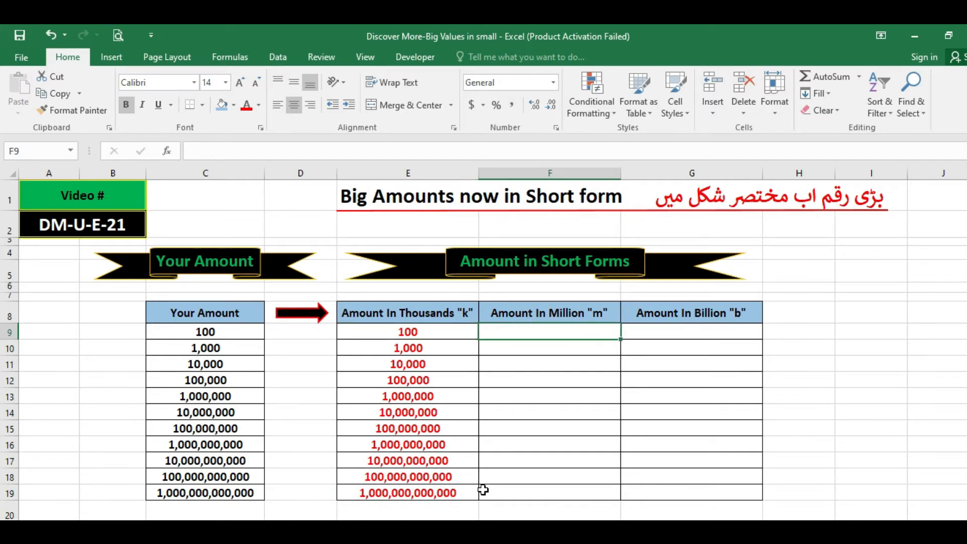
pyautogui.write('=')
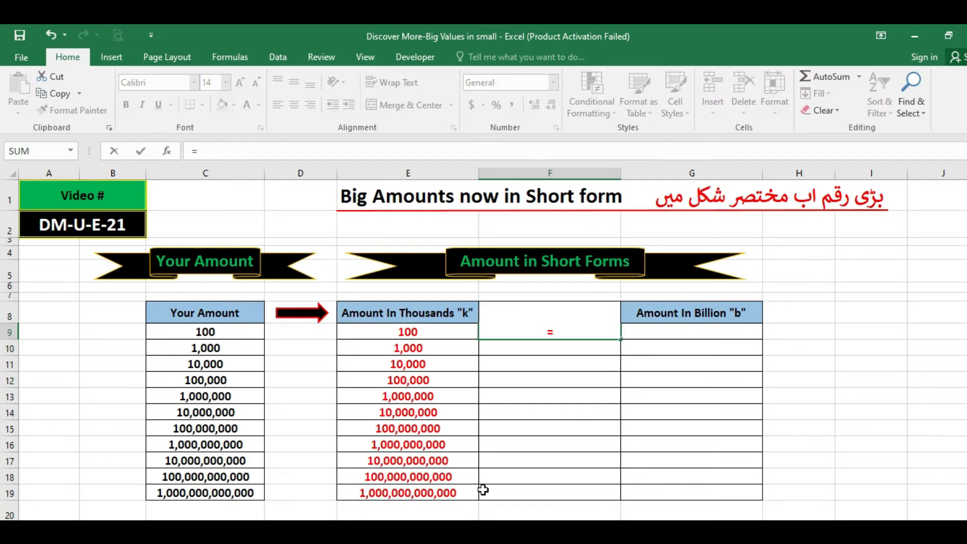
pyautogui.press('Left')
pyautogui.press('Left')
pyautogui.press('Left')
pyautogui.press('Return')
pyautogui.press('Up')
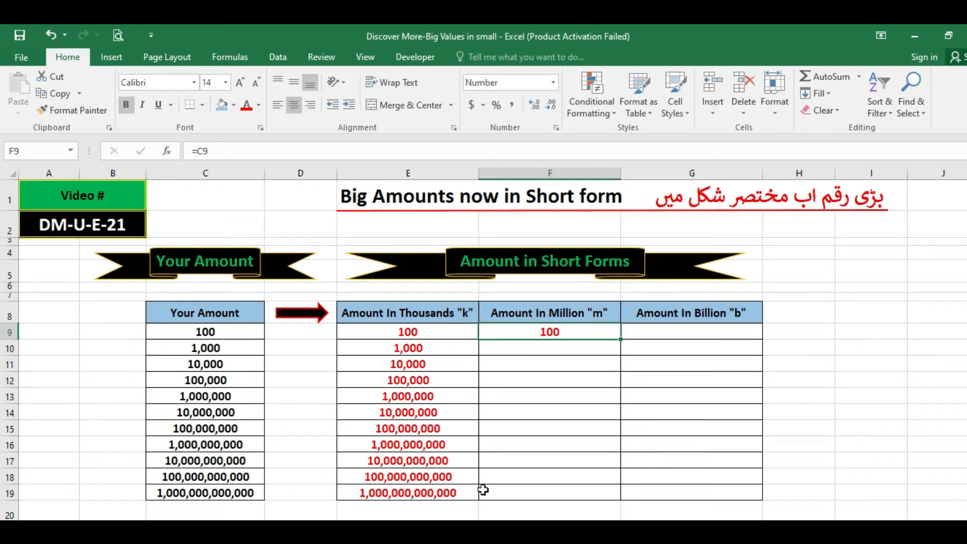
# - Copy the formula in F9 into cells F10 to F19
pyautogui.hotkey('ctrl', 'c')
pyautogui.press('Down')
pyautogui.hotkey('shift', 'Down')
pyautogui.hotkey('shift', 'Down')
pyautogui.hotkey('shift', 'Down')
pyautogui.hotkey('shift', 'Down')
pyautogui.hotkey('shift', 'Down')
pyautogui.hotkey('shift', 'Down')
pyautogui.hotkey('shift', 'Down')
pyautogui.hotkey('shift', 'Down')
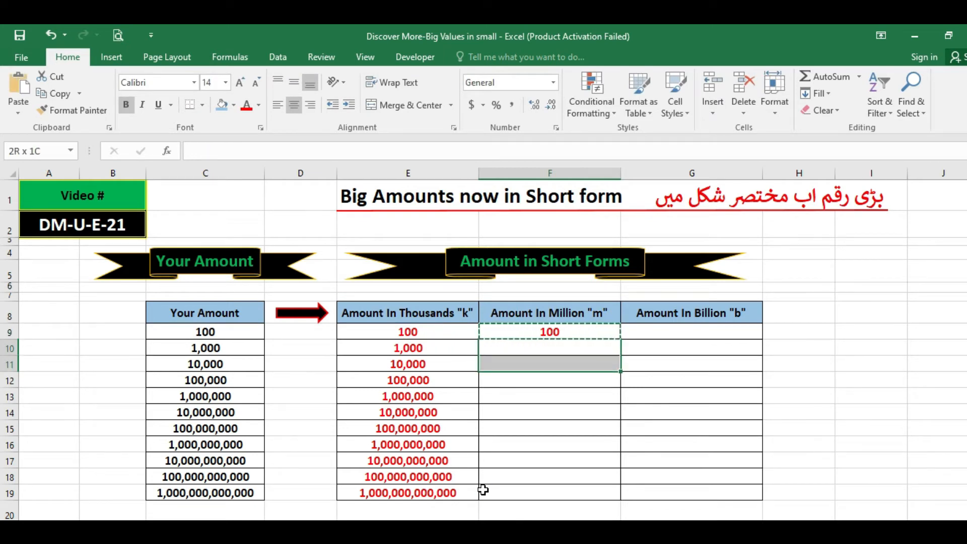
pyautogui.hotkey('shift', 'Down')
pyautogui.press('Return')
pyautogui.press('Up')
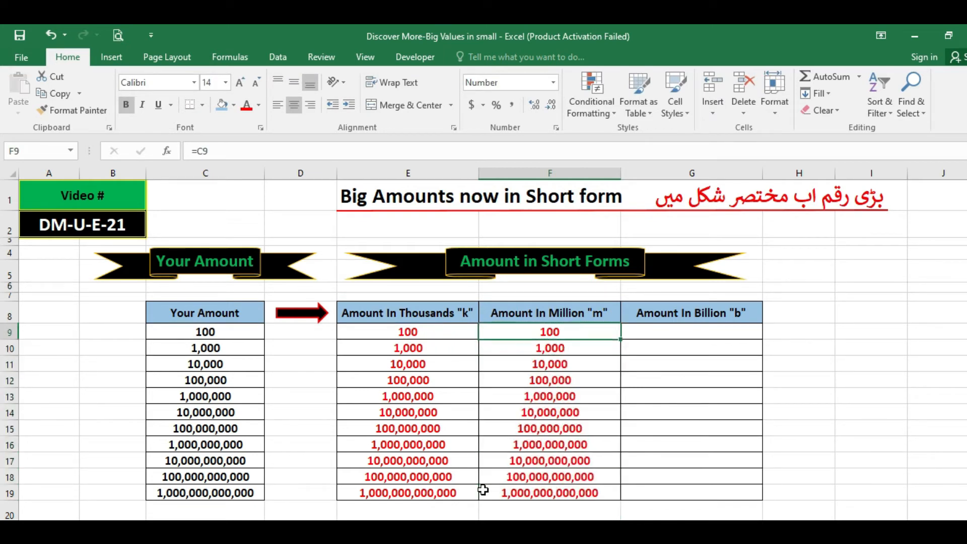
# - Enter the formula =C9 in cell G9 under Amount In Billion "b"
pyautogui.press('Right')
pyautogui.write('=')
pyautogui.press('Left')
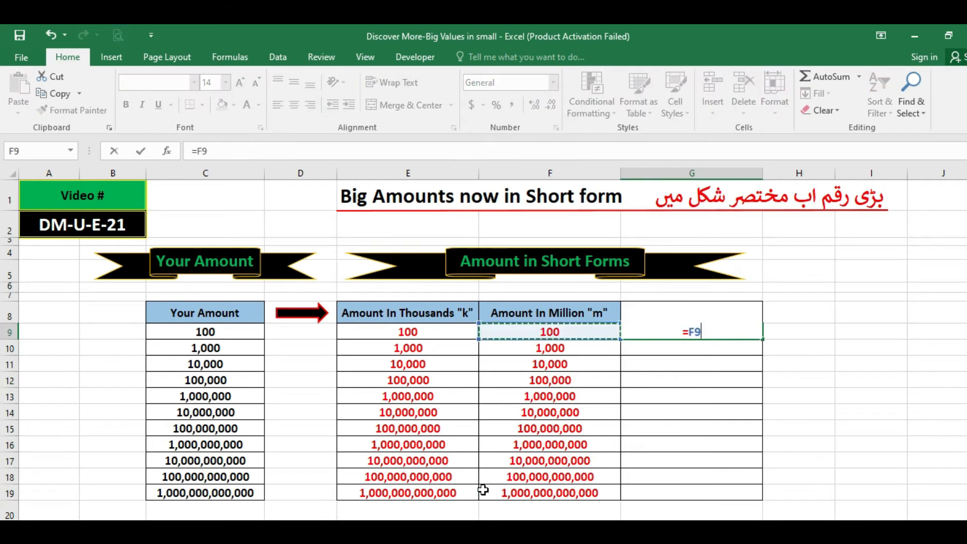
pyautogui.press('Home')
pyautogui.press('Right')
pyautogui.press('Right')
pyautogui.press('Return')
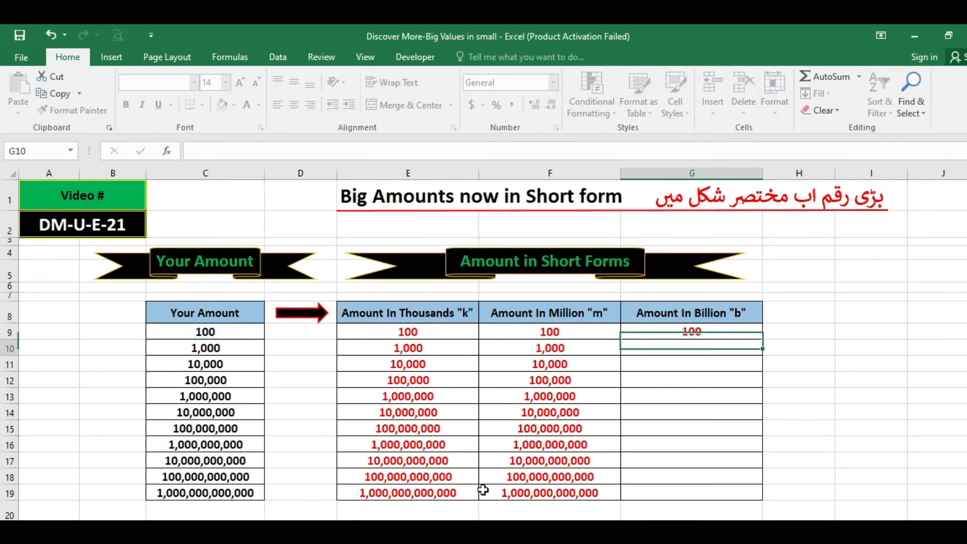
# - Copy the formula in G9 into cells G10 to G19 and return to G9
pyautogui.press('Up')
pyautogui.hotkey('ctrl', 'c')
pyautogui.hotkey('shift', 'Down')
pyautogui.hotkey('shift', 'Down')
pyautogui.hotkey('shift', 'Down')
pyautogui.hotkey('shift', 'Down')
pyautogui.hotkey('shift', 'Down')
pyautogui.hotkey('shift', 'Down')
pyautogui.hotkey('shift', 'Down')
pyautogui.hotkey('shift', 'Down')
pyautogui.hotkey('shift', 'Down')
pyautogui.hotkey('shift', 'Down')
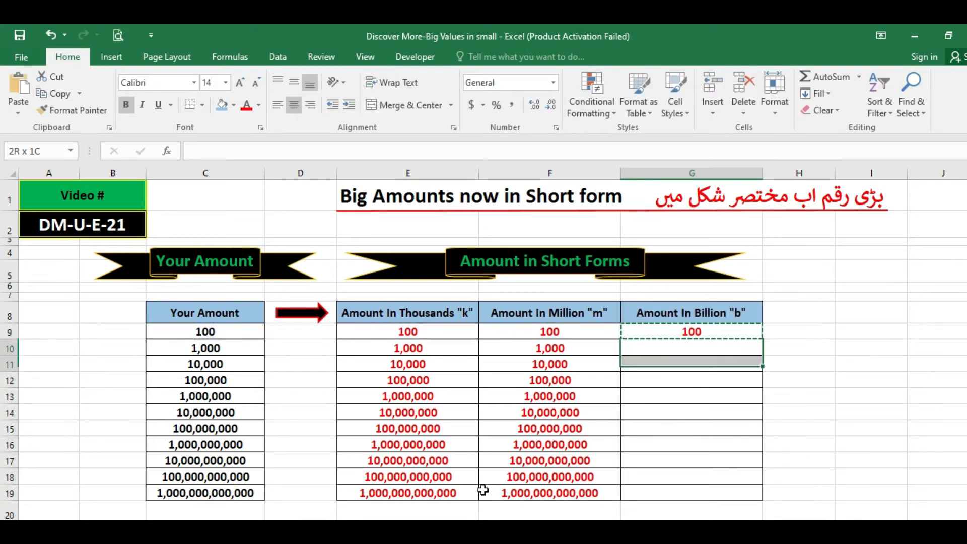
pyautogui.press('Return')
pyautogui.hotkey('shift', 'Up')
pyautogui.hotkey('shift', 'Up')
pyautogui.hotkey('shift', 'Up')
pyautogui.hotkey('shift', 'Up')
pyautogui.hotkey('shift', 'Up')
pyautogui.hotkey('shift', 'Up')
pyautogui.hotkey('shift', 'Up')
pyautogui.hotkey('shift', 'Up')
pyautogui.hotkey('shift', 'Up')
pyautogui.hotkey('shift', 'Up')
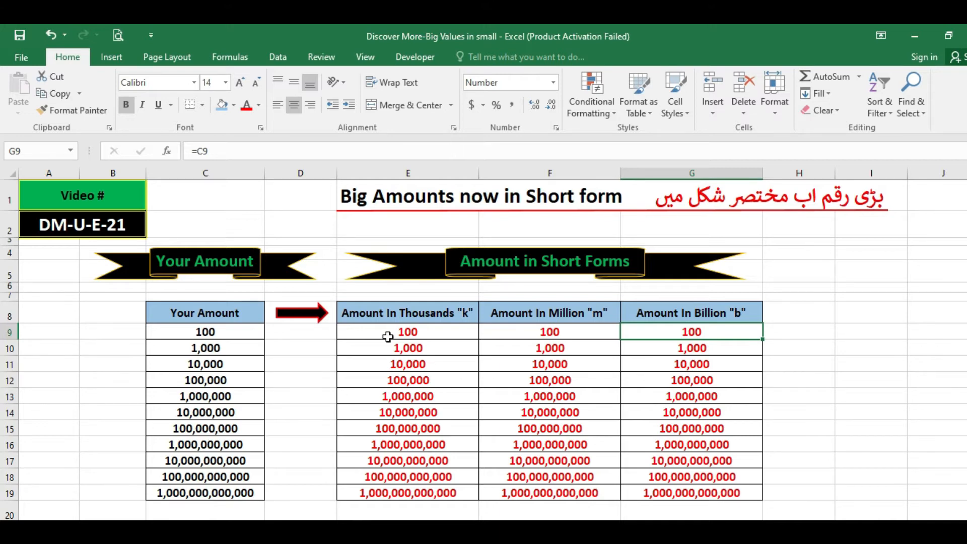
# - Select the amounts in E9:E19 under Amount In Thousands "k"
pyautogui.moveTo(388, 337); pyautogui.dragTo(386, 491)
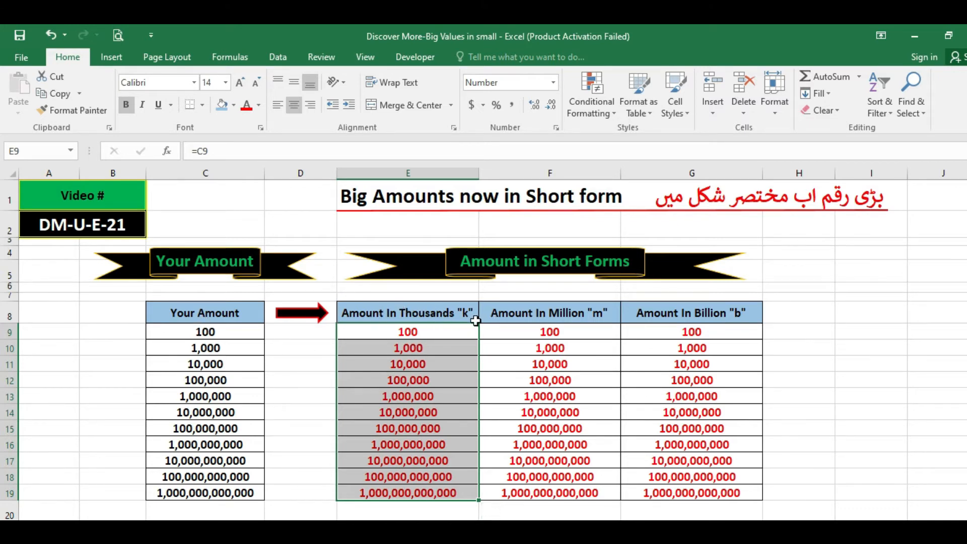
pyautogui.click(405, 429)
pyautogui.moveTo(397, 331); pyautogui.dragTo(404, 494)
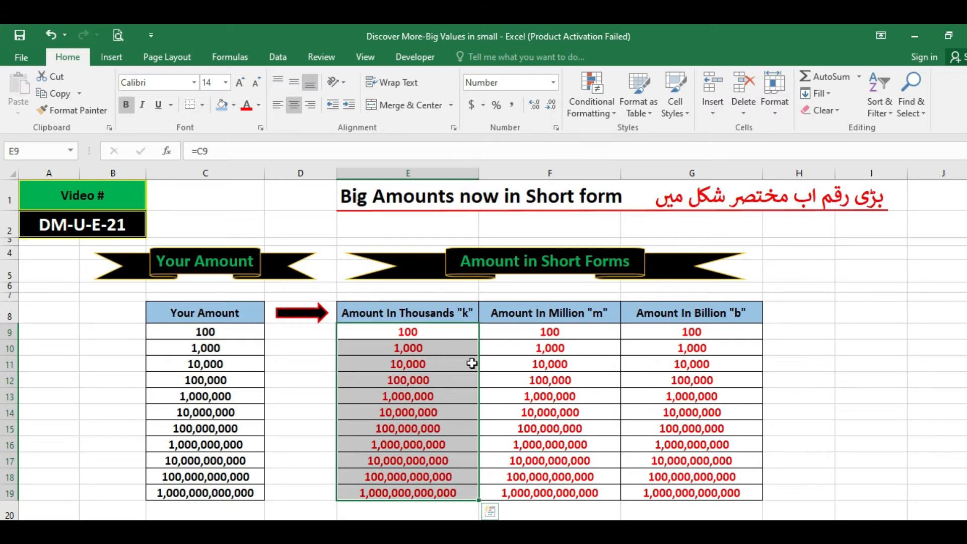
pyautogui.rightClick(380, 333)
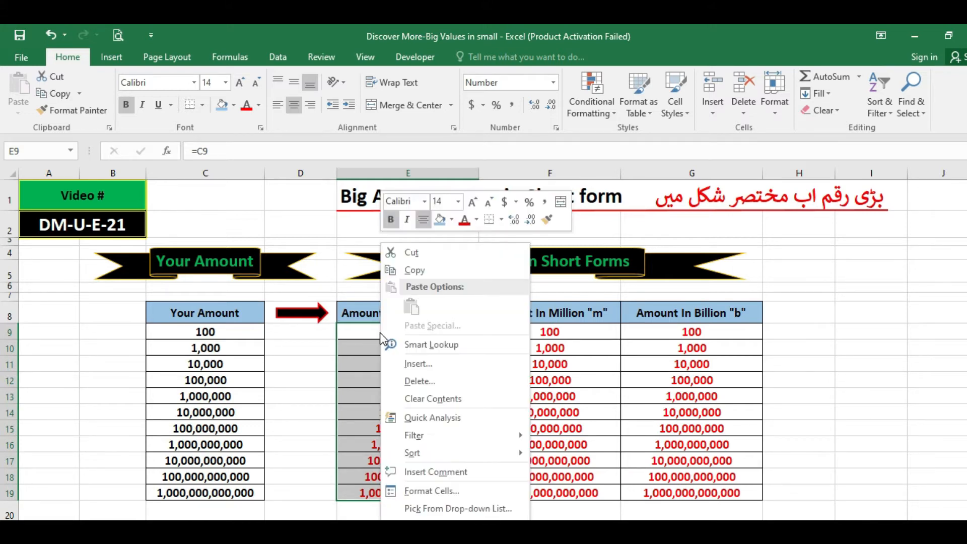
pyautogui.click(433, 491)
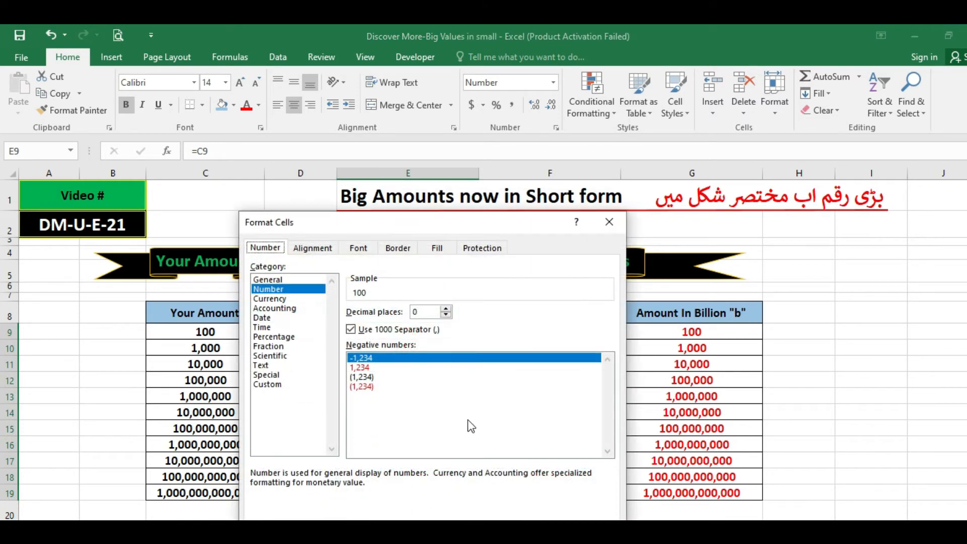
pyautogui.press('Escape')
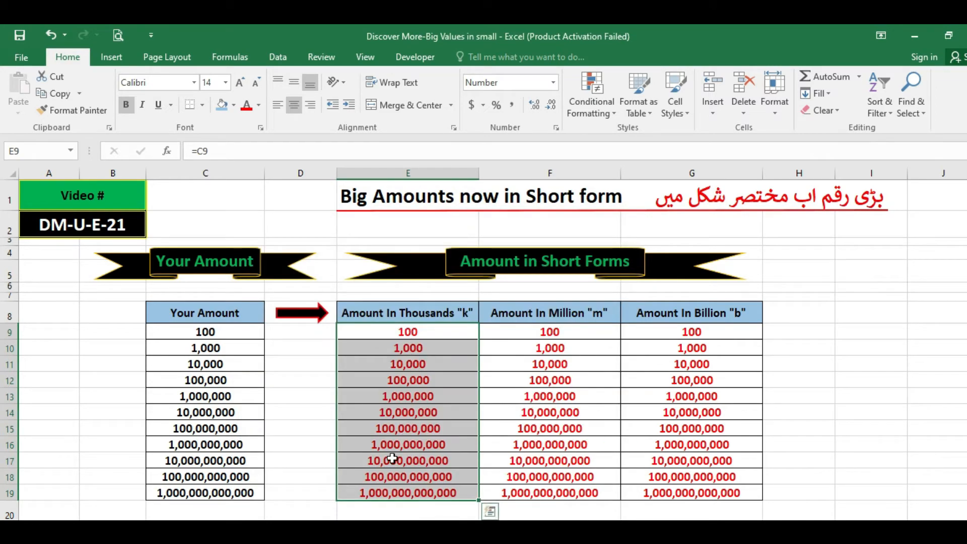
# - Enter the custom number format code 0.00, "k" in Format Cells for the selected thousands amounts
pyautogui.hotkey('ctrl', '1')
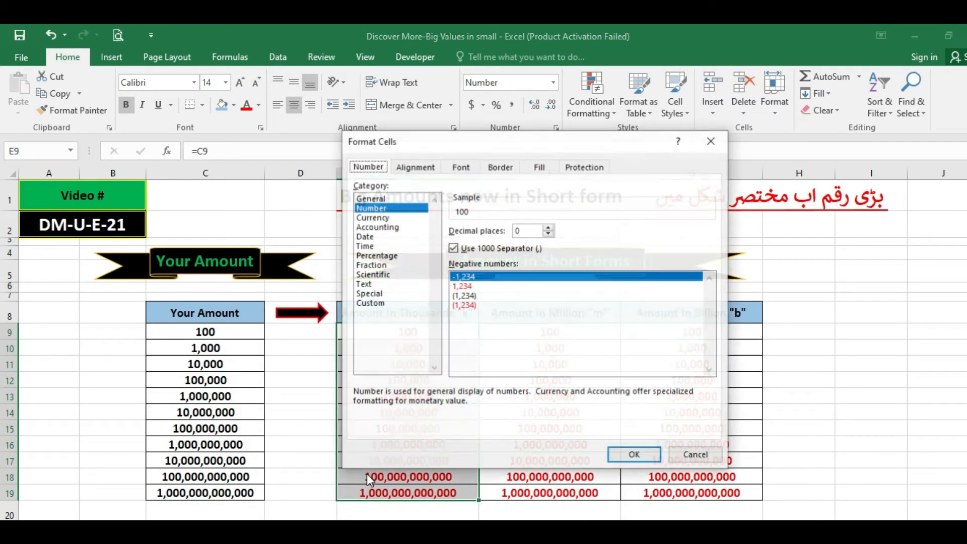
pyautogui.click(379, 300)
pyautogui.moveTo(424, 145); pyautogui.dragTo(600, 175)
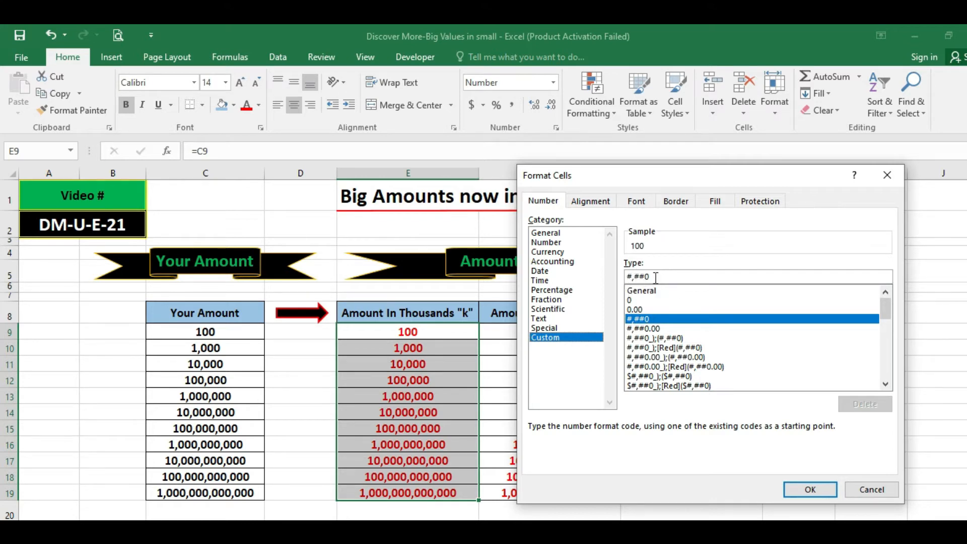
pyautogui.moveTo(658, 276); pyautogui.dragTo(624, 277)
pyautogui.press('BackSpace')
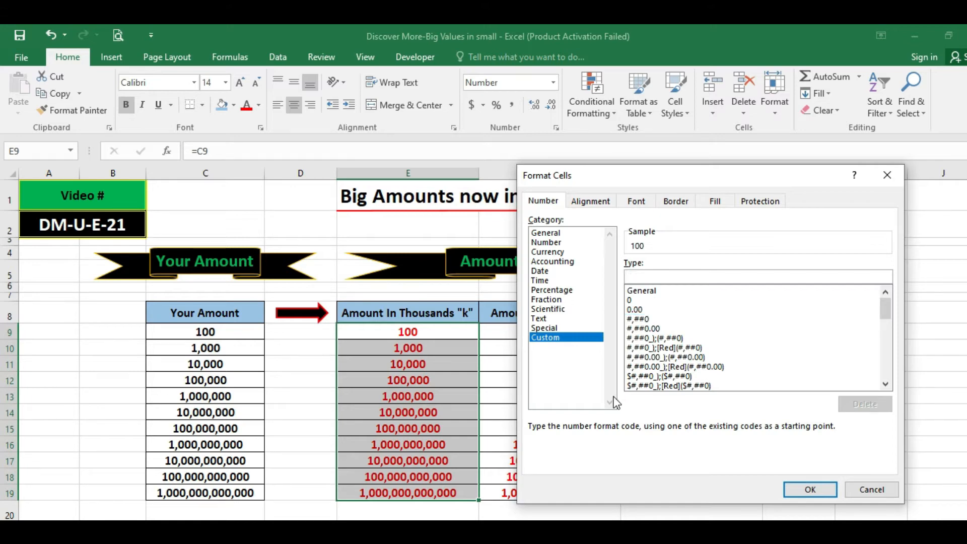
pyautogui.write('0')
pyautogui.write('.')
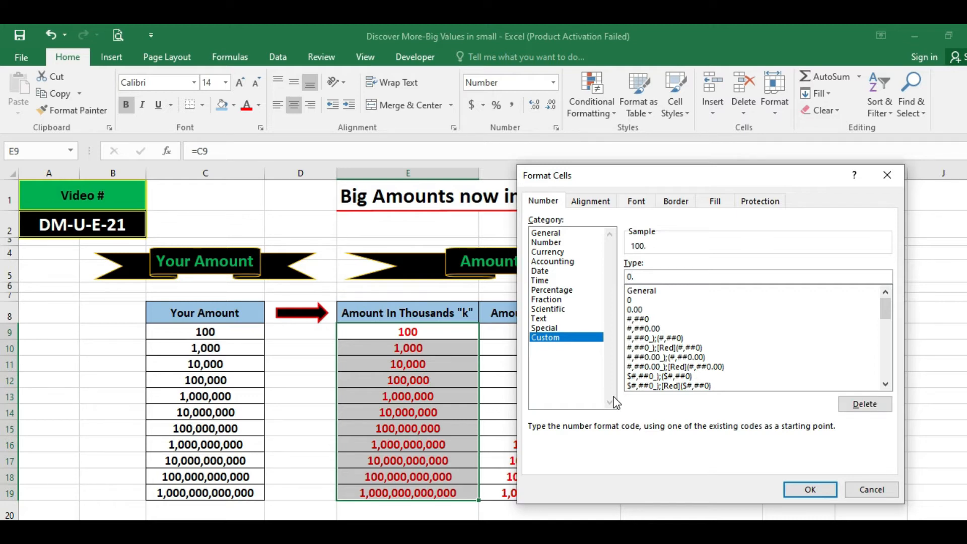
pyautogui.write('00')
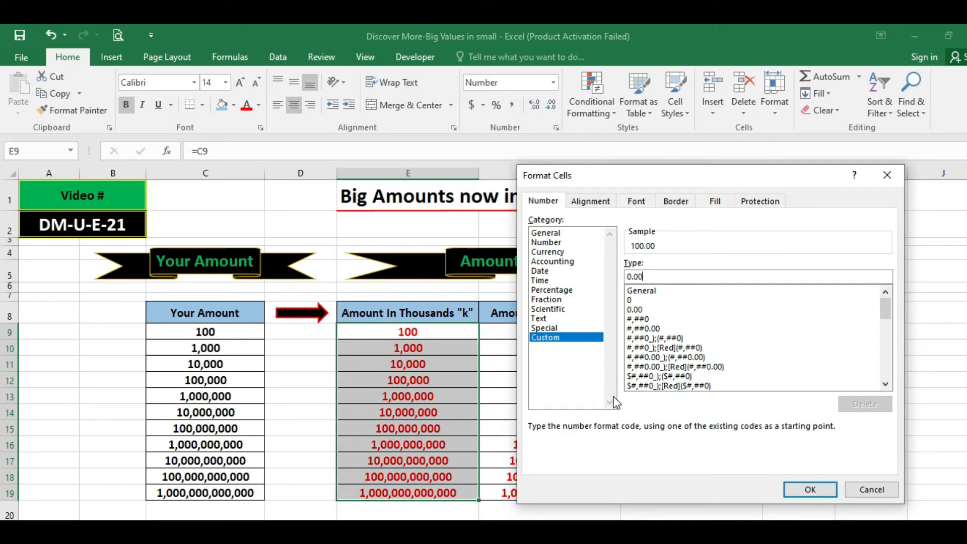
pyautogui.write(',')
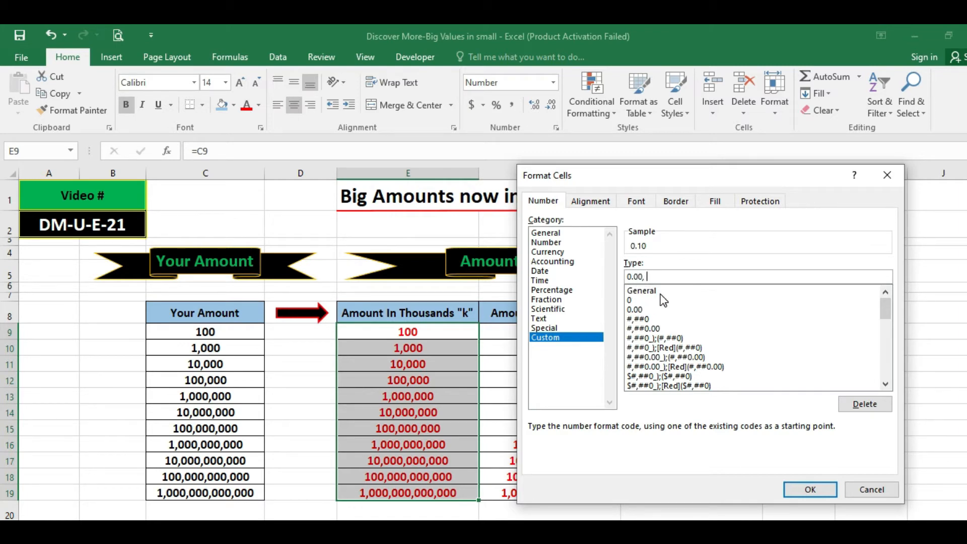
pyautogui.write('"k"')
# - Retype the .00 decimals in the format code and apply the custom "k" format to E9:E19
pyautogui.doubleClick(638, 276)
pyautogui.click(643, 277)
pyautogui.write(',')
pyautogui.click(635, 278)
pyautogui.press('Delete')
pyautogui.press('Delete')
pyautogui.press('Delete')
pyautogui.press('Delete')
pyautogui.write(',')
pyautogui.press('BackSpace')
pyautogui.write('.00')
pyautogui.click(808, 491)
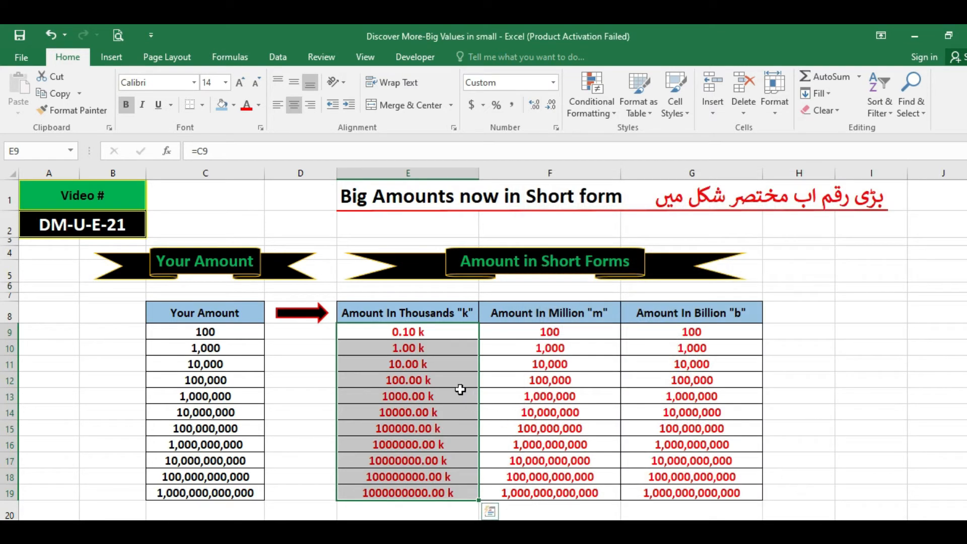
# - Compare the "k" amounts in column E with the original values under Your Amount in column C
pyautogui.click(459, 384)
pyautogui.moveTo(443, 333); pyautogui.dragTo(449, 492)
pyautogui.click(377, 351)
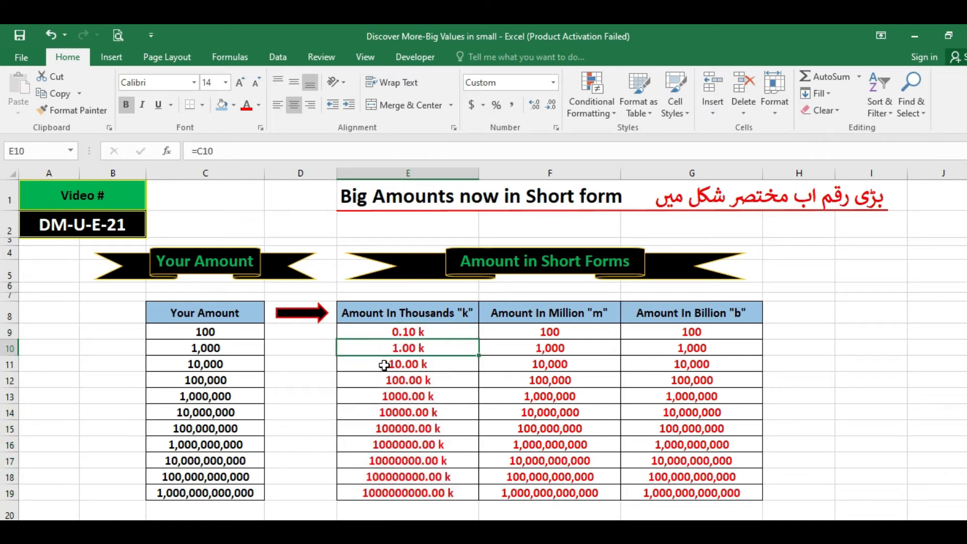
pyautogui.click(215, 349)
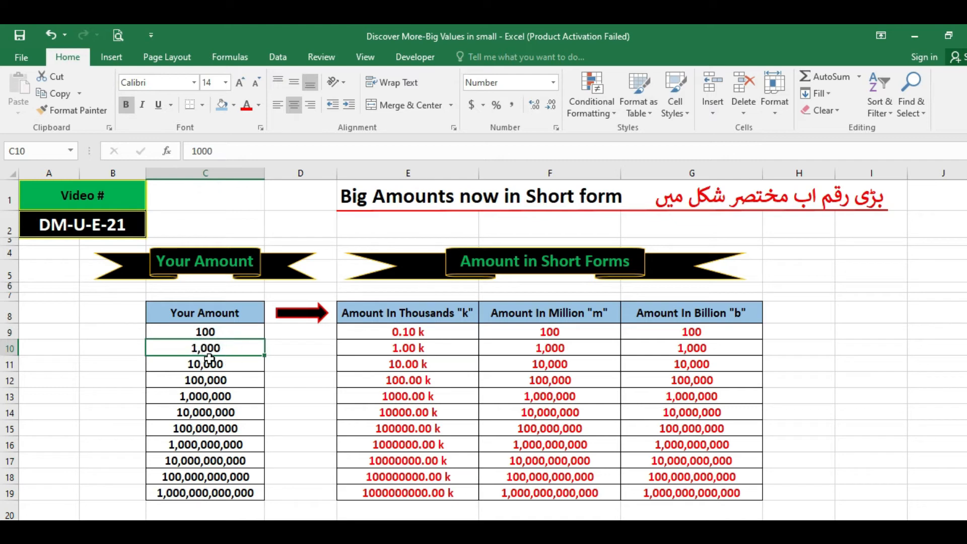
pyautogui.click(400, 350)
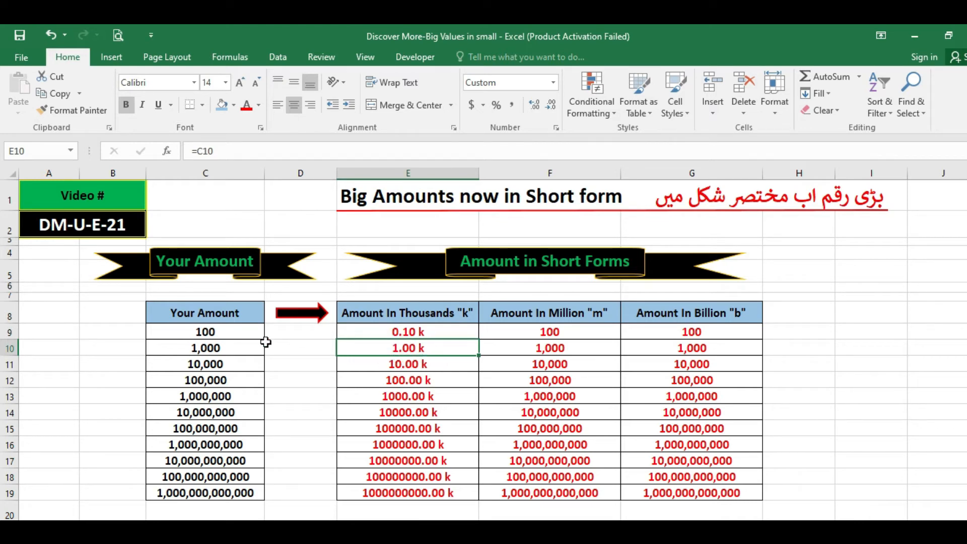
pyautogui.click(234, 332)
pyautogui.click(389, 335)
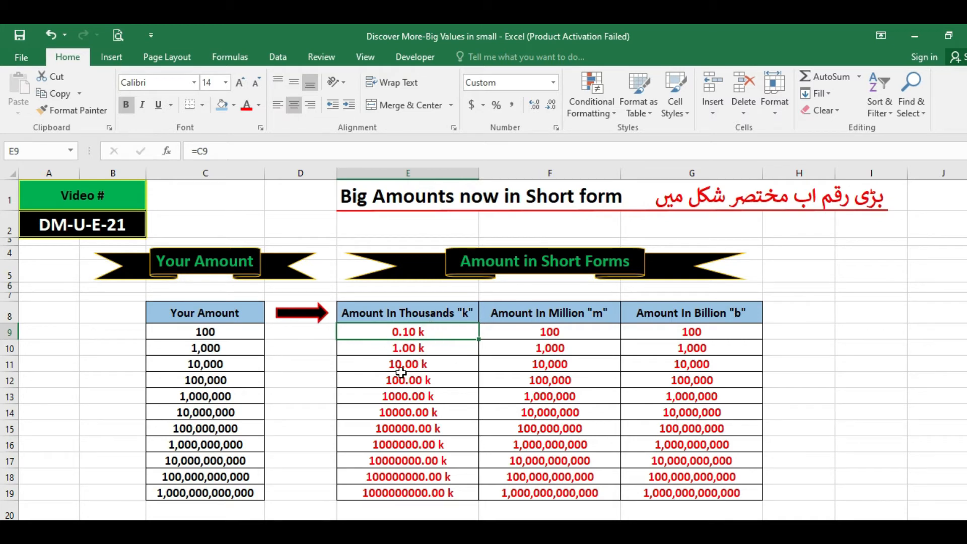
pyautogui.click(424, 429)
pyautogui.click(407, 487)
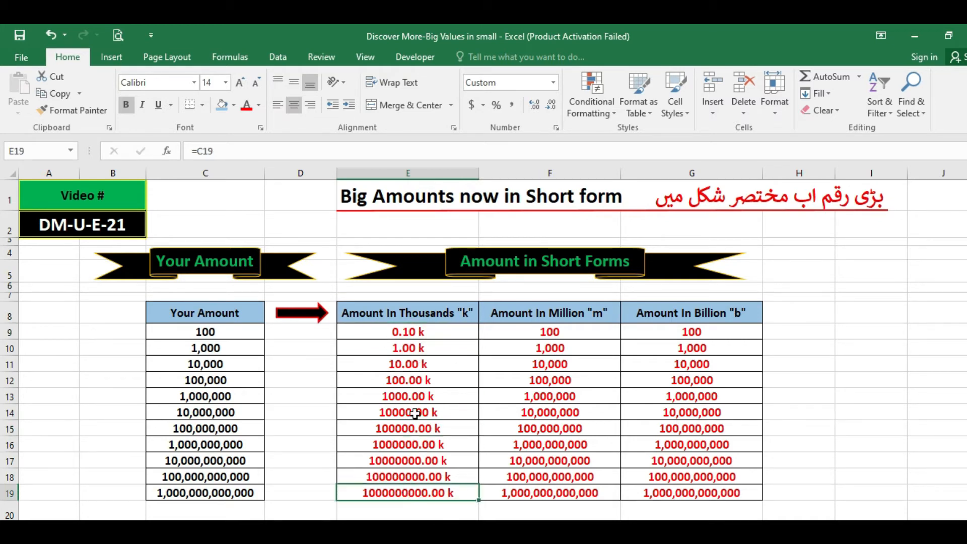
pyautogui.moveTo(389, 334); pyautogui.dragTo(379, 490)
pyautogui.click(376, 348)
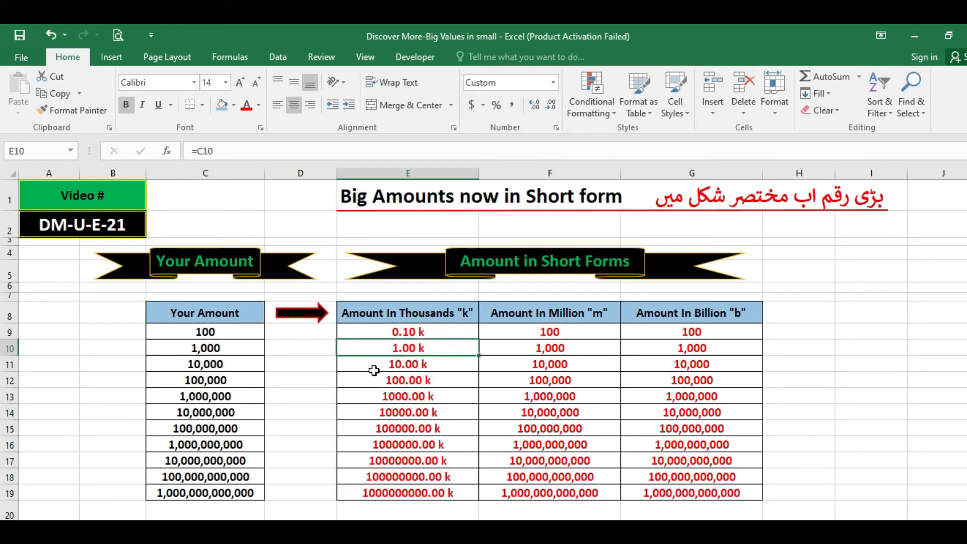
# - Review the original amounts in C9:C19 against the thousands amounts in E9:E19
pyautogui.moveTo(216, 336); pyautogui.dragTo(205, 490)
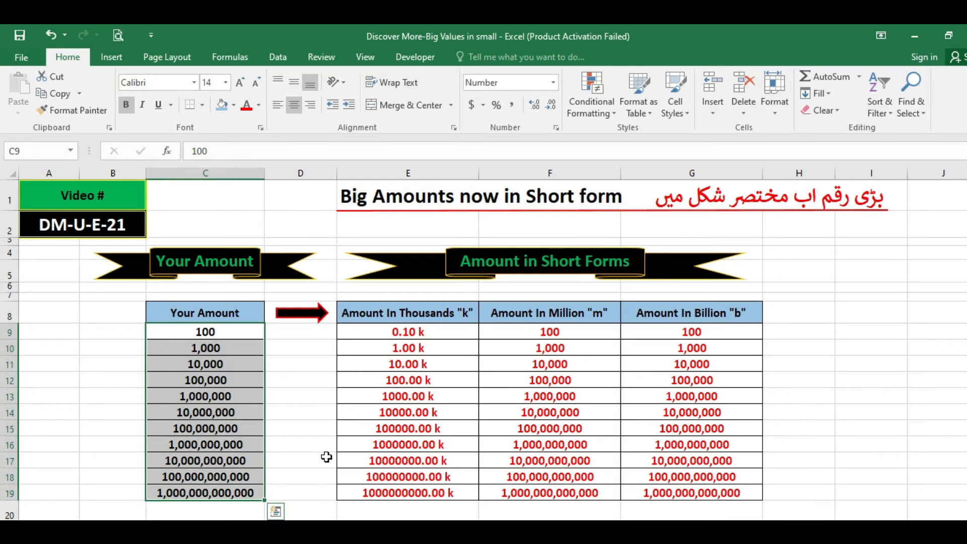
pyautogui.moveTo(443, 333); pyautogui.dragTo(446, 488)
pyautogui.click(444, 332)
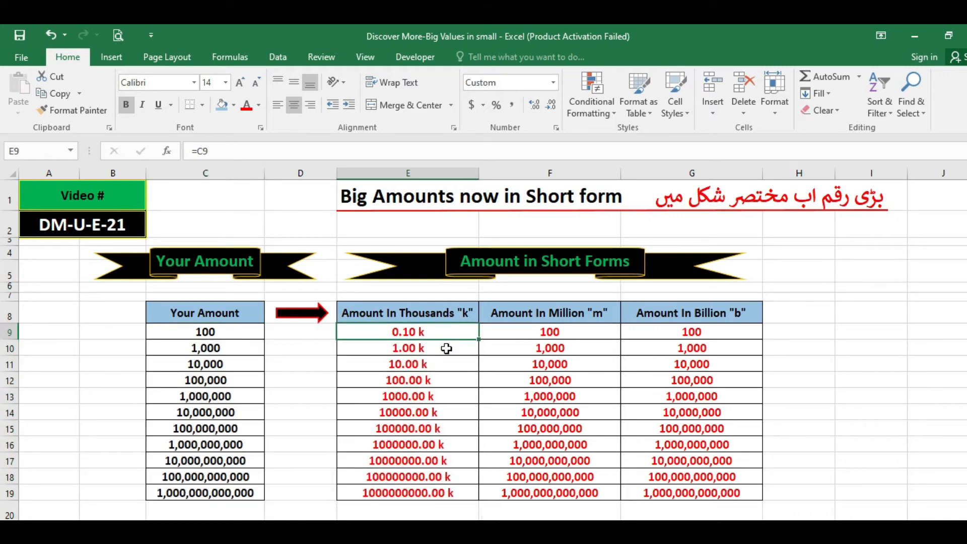
# - Apply the custom number format 0.00,, "m" to the amounts in F9:F19 under Amount In Million "m"
pyautogui.click(533, 333)
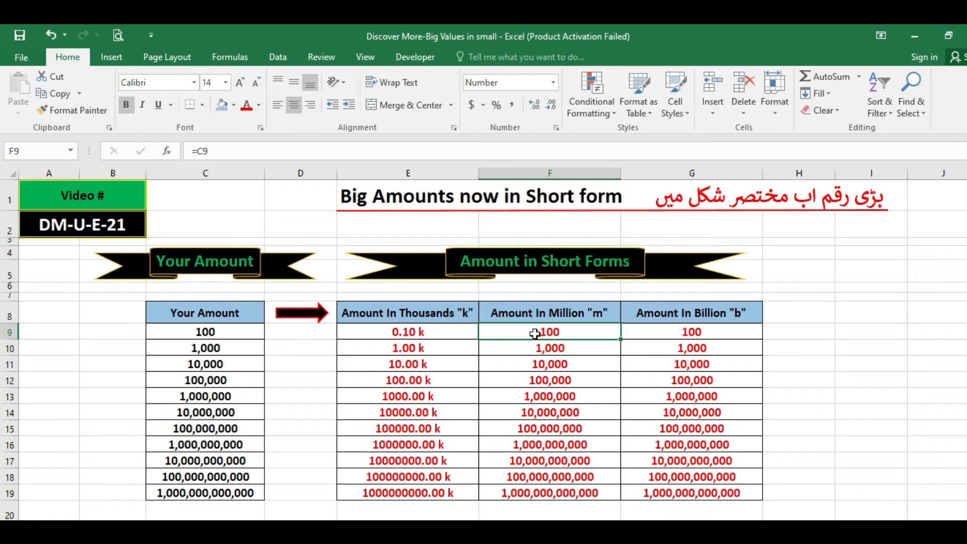
pyautogui.moveTo(535, 333); pyautogui.dragTo(561, 488)
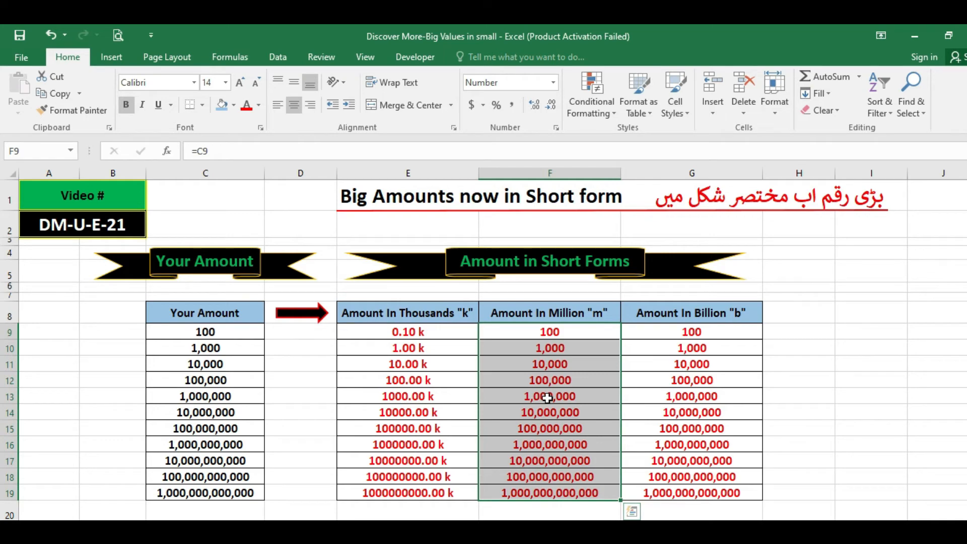
pyautogui.hotkey('ctrl', '1')
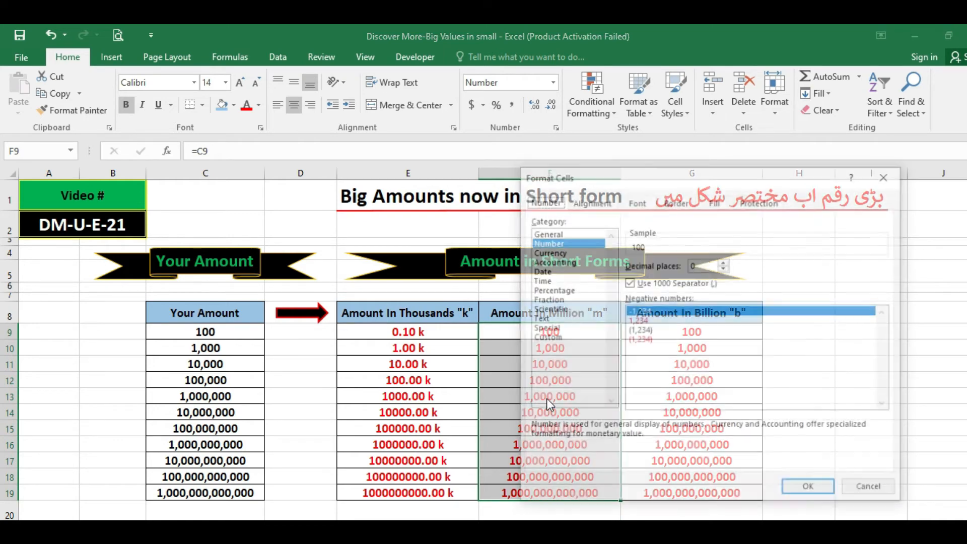
pyautogui.moveTo(708, 180); pyautogui.dragTo(270, 176)
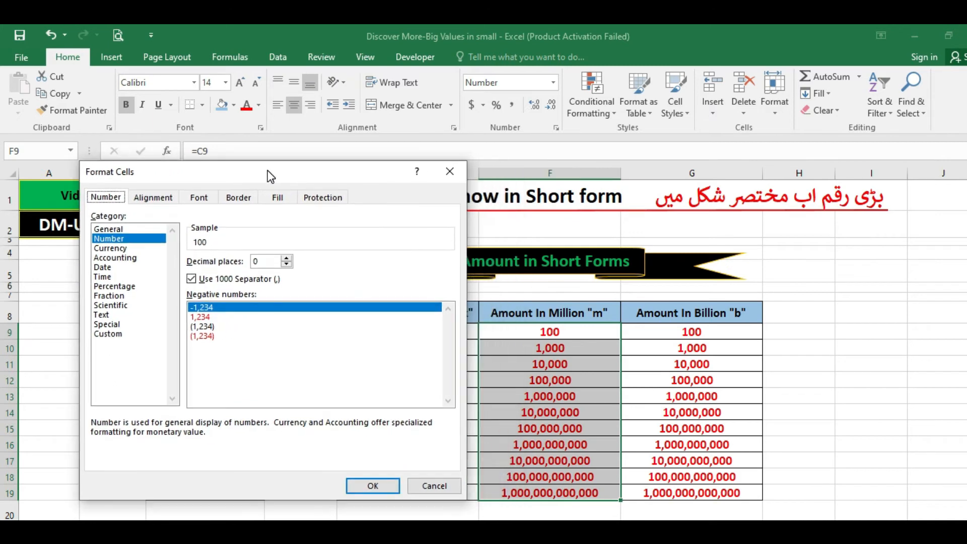
pyautogui.click(113, 334)
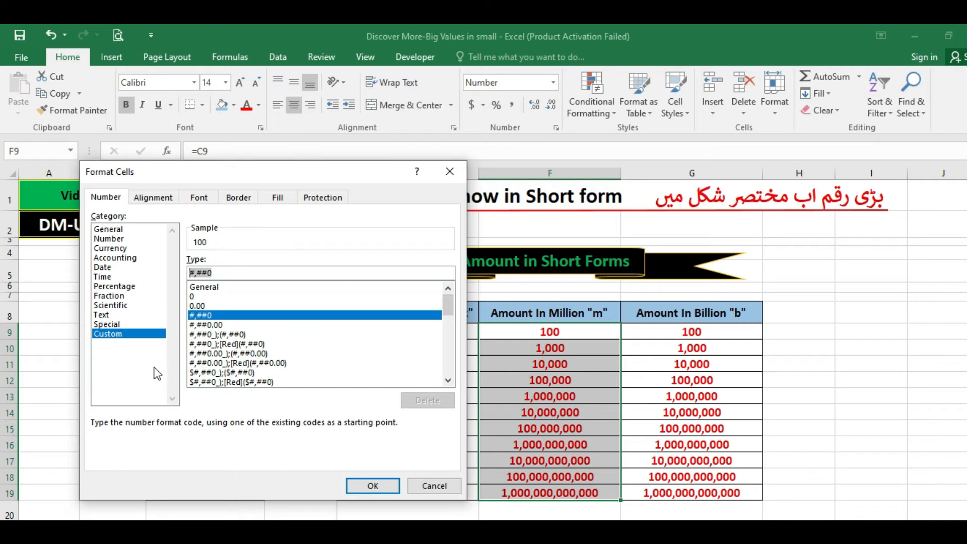
pyautogui.write('0.')
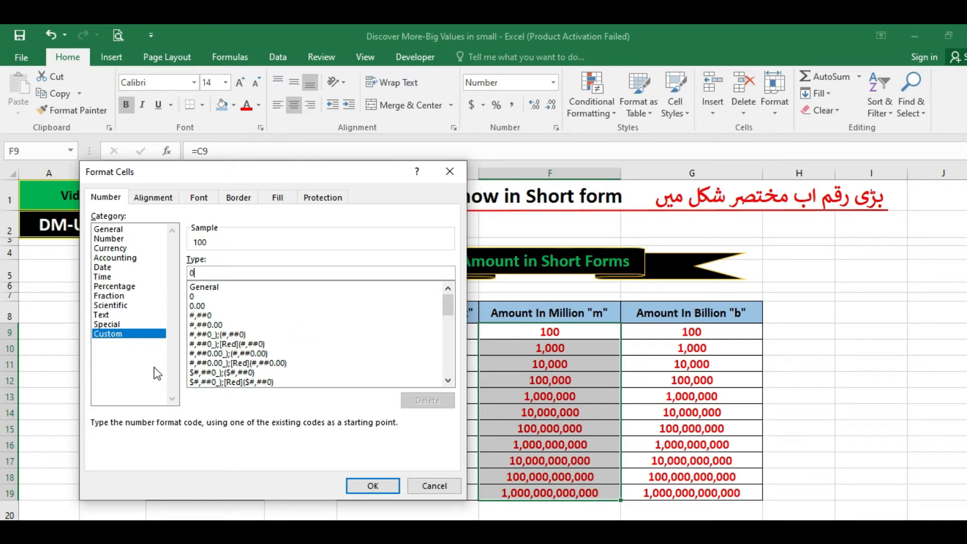
pyautogui.write('00')
pyautogui.write(',,')
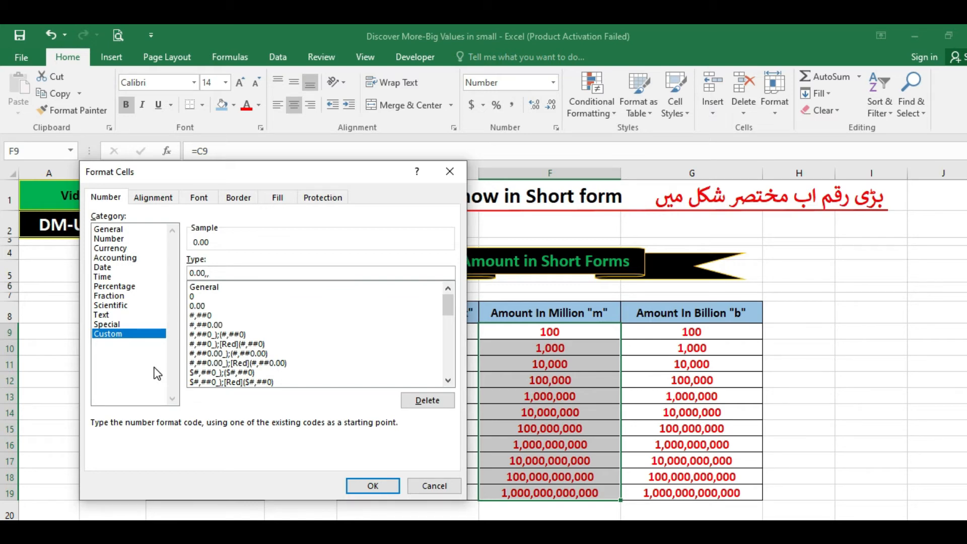
pyautogui.write('"m"')
pyautogui.click(367, 486)
pyautogui.click(515, 399)
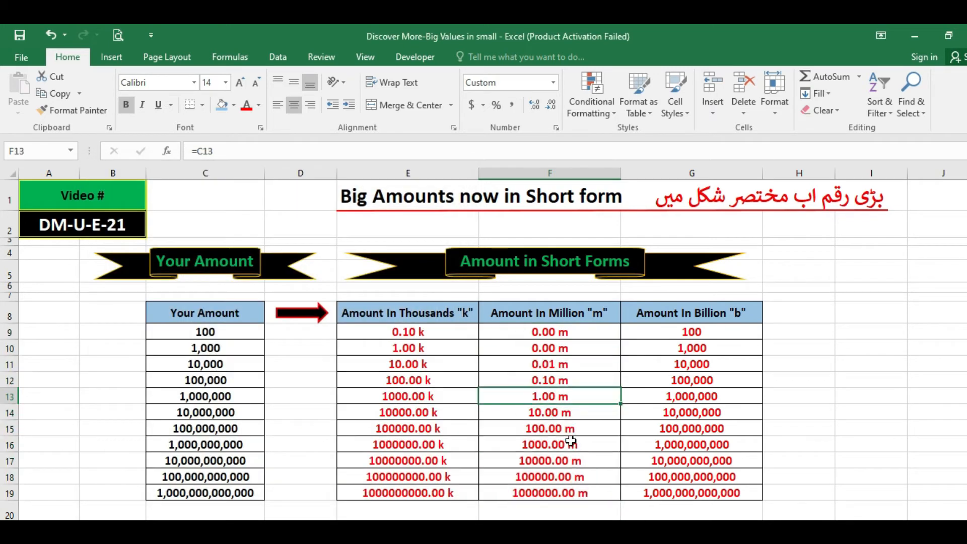
# - Compare the million amounts in column F with the original values in column C, especially across row 13
pyautogui.moveTo(545, 334); pyautogui.dragTo(562, 493)
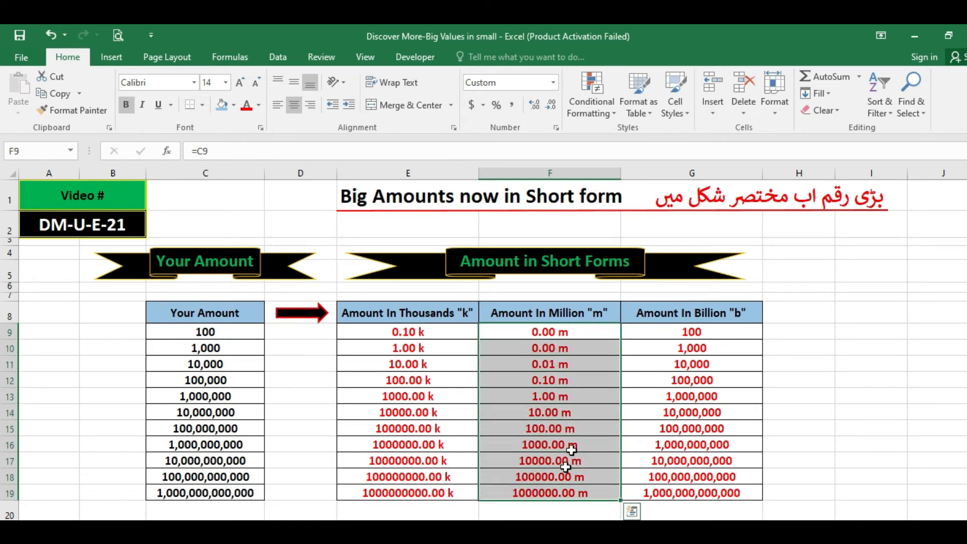
pyautogui.click(539, 384)
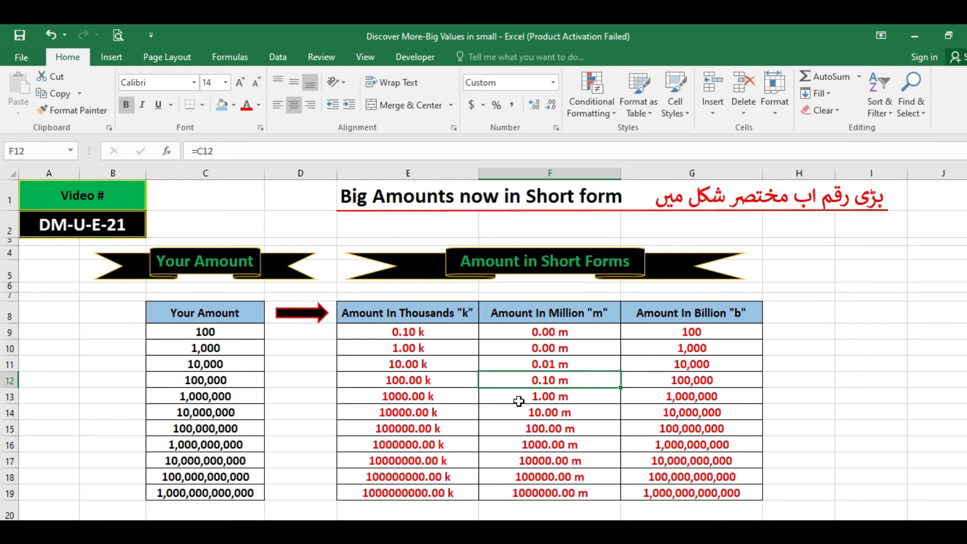
pyautogui.click(233, 393)
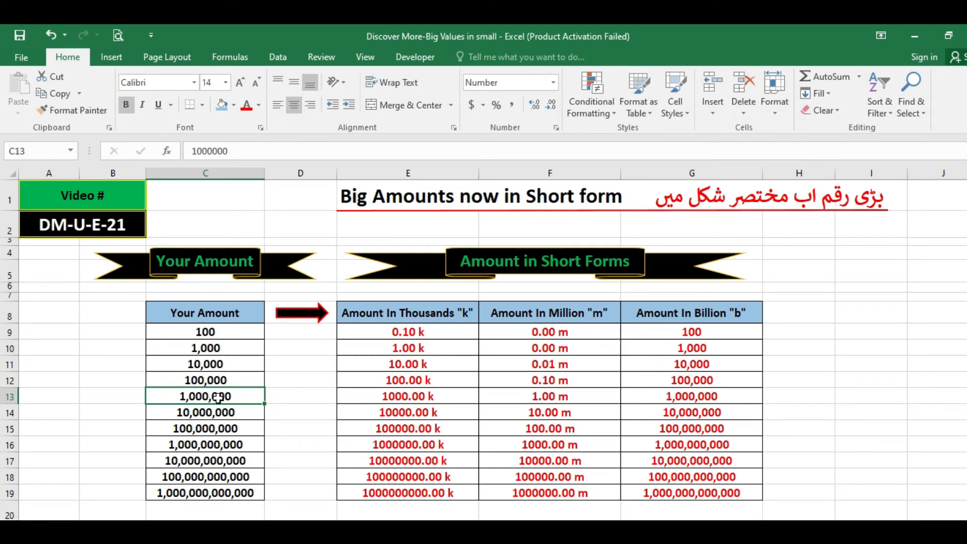
pyautogui.click(206, 379)
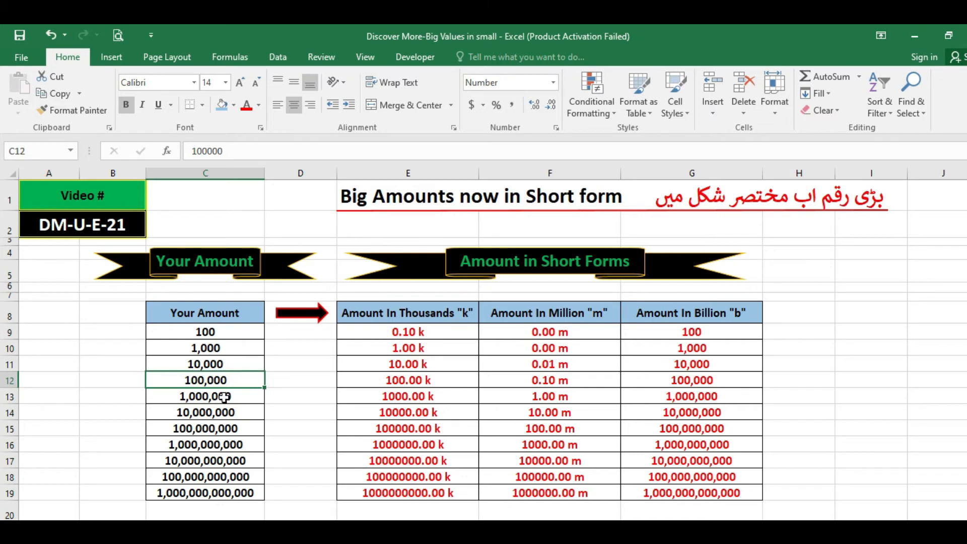
pyautogui.click(224, 397)
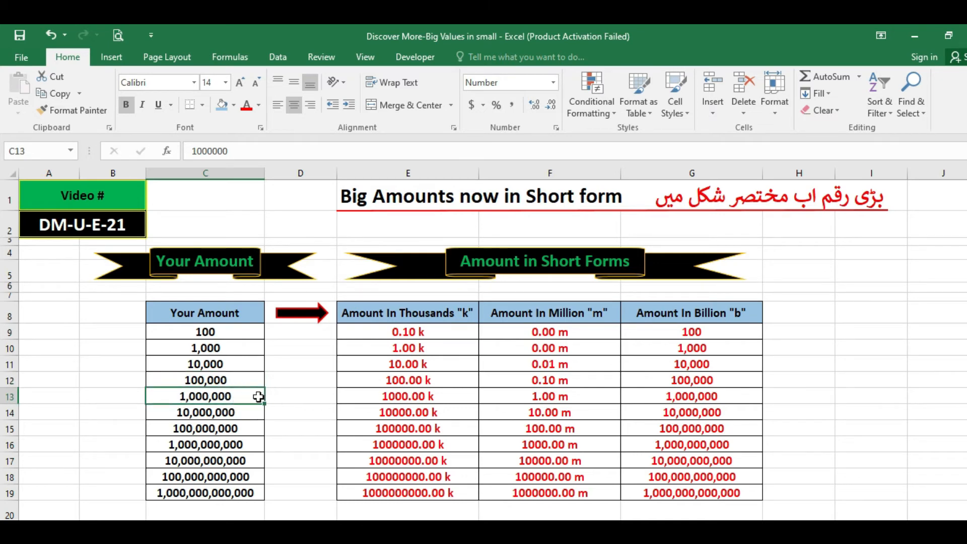
pyautogui.moveTo(259, 396); pyautogui.dragTo(537, 397)
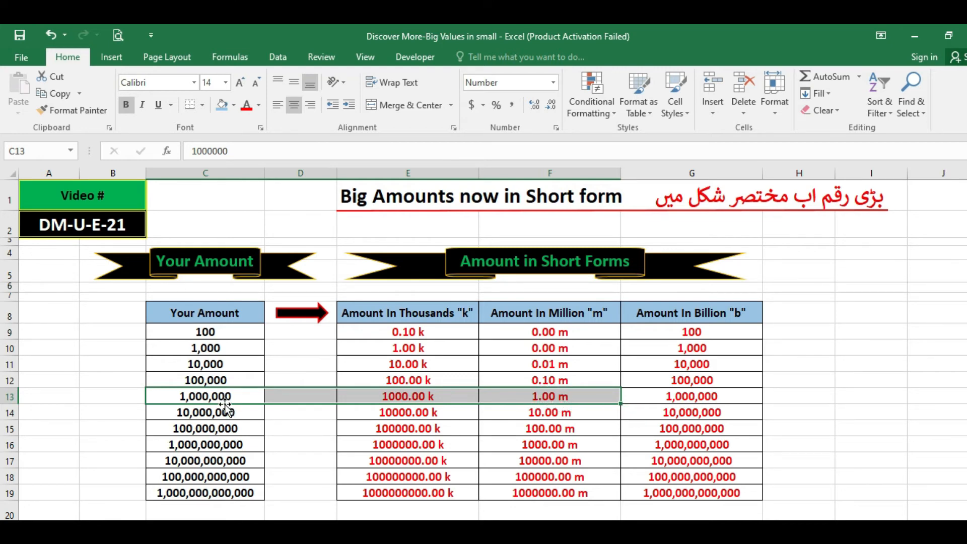
# - Try the amount 1050000 in C13 to test the short forms, and undo the change
pyautogui.click(191, 396)
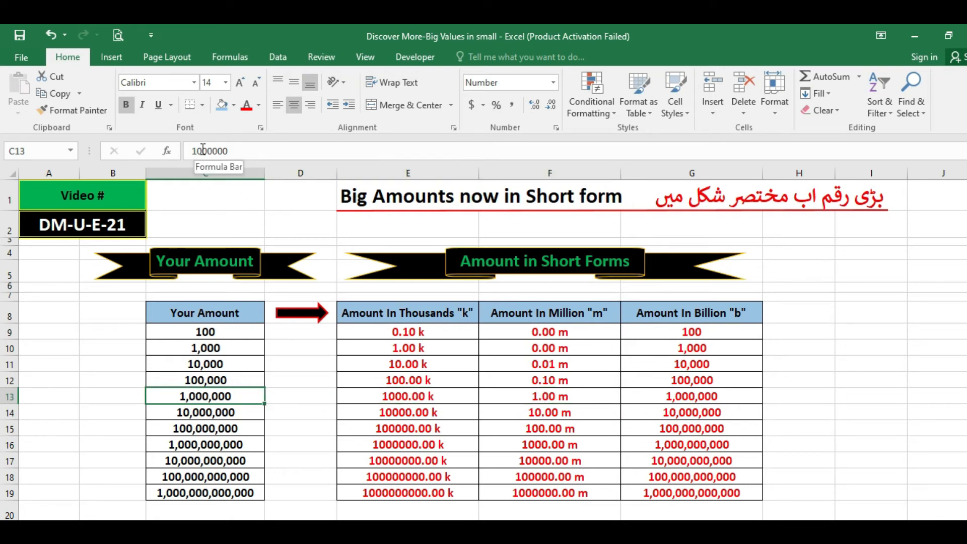
pyautogui.click(203, 151)
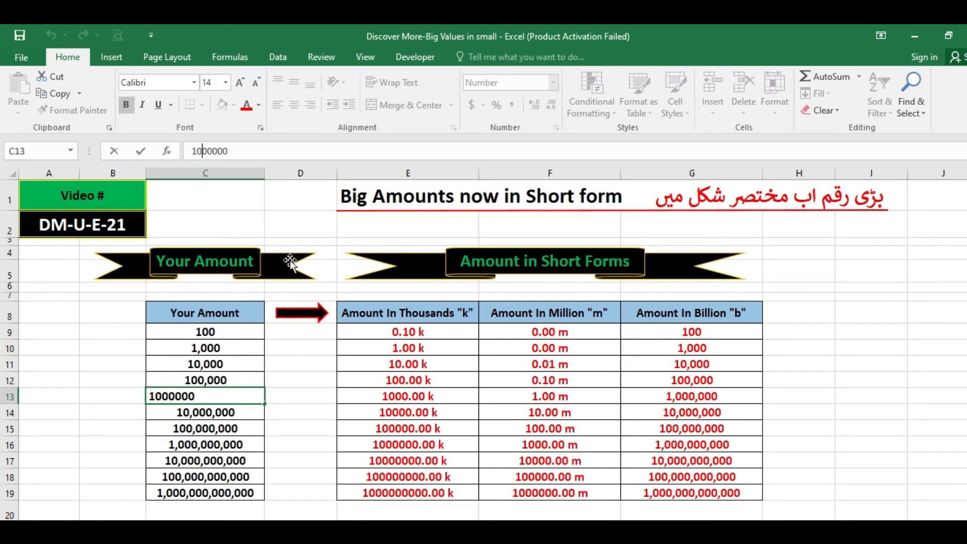
pyautogui.hotkey('shift', 'Right')
pyautogui.write('5')
pyautogui.press('Return')
pyautogui.press('Up')
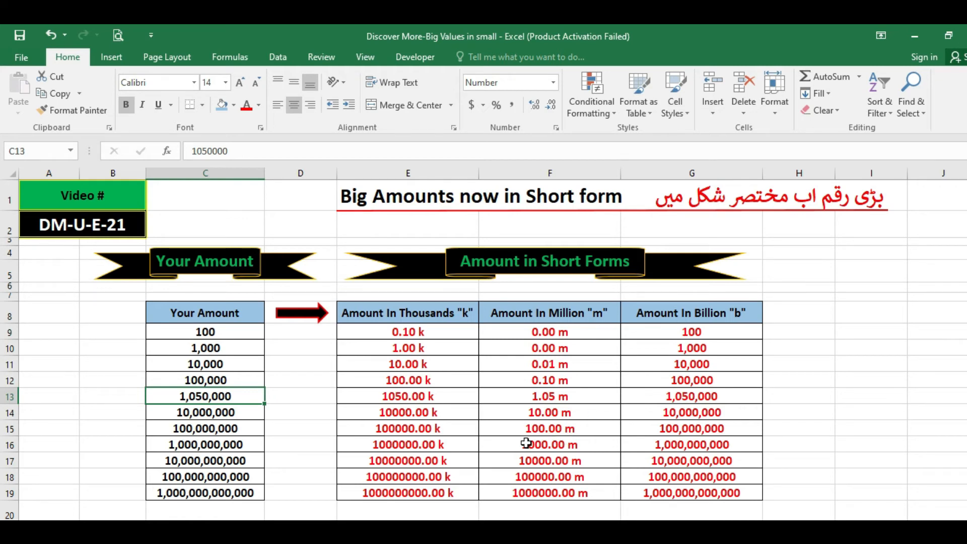
pyautogui.hotkey('ctrl', 'z')
# - Look over the formatted thousands amounts in E9:E19 and million amounts in F9:F19
pyautogui.click(565, 422)
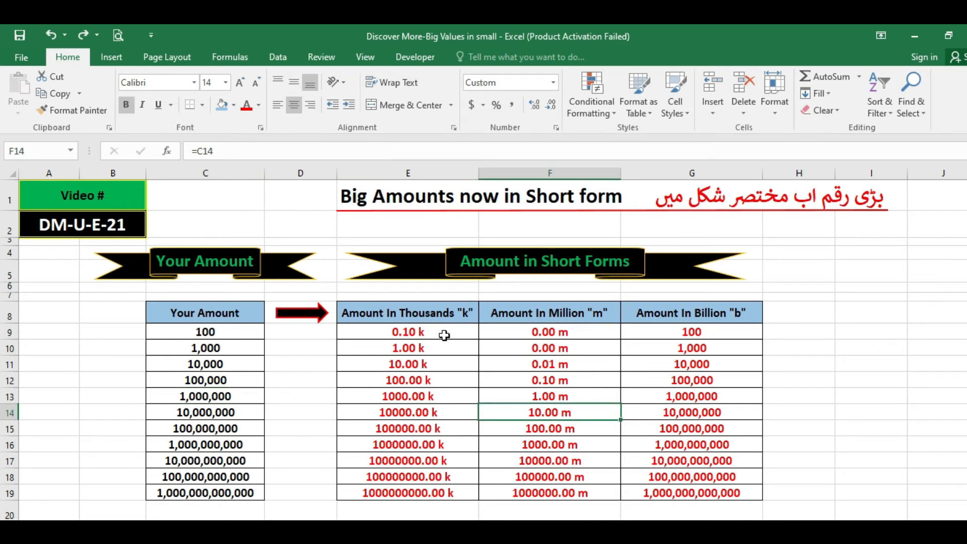
pyautogui.moveTo(444, 336); pyautogui.dragTo(443, 491)
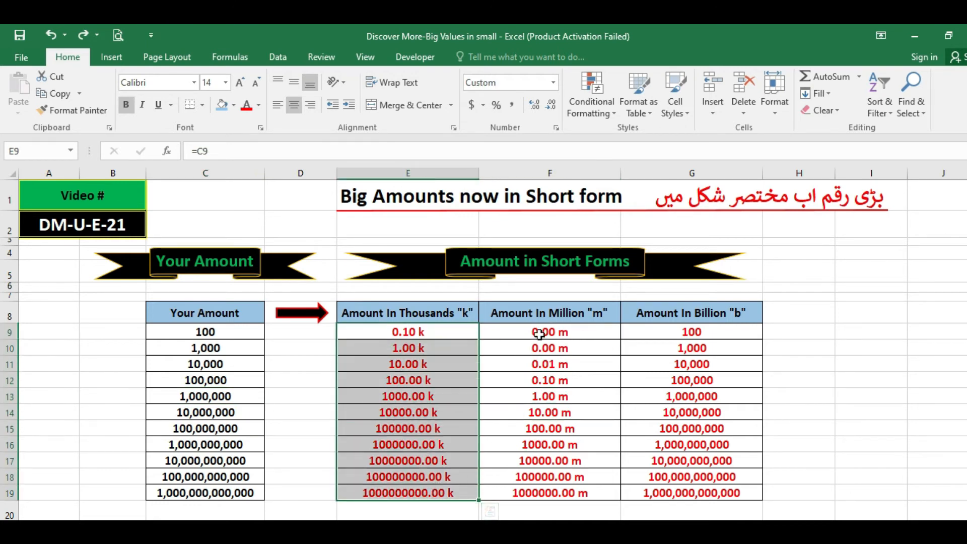
pyautogui.moveTo(539, 334); pyautogui.dragTo(518, 495)
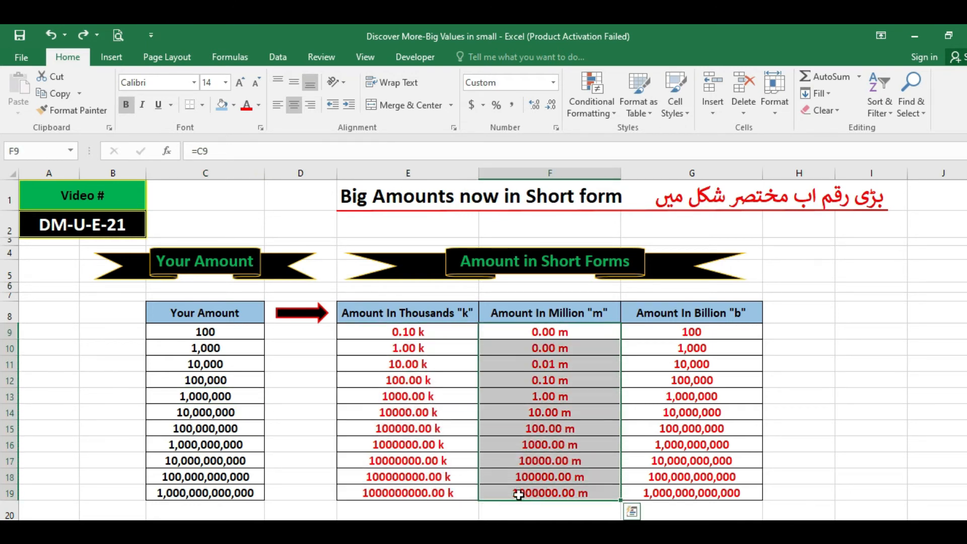
# - Apply the custom number format 0.00,,, "b" to the amounts in G9:G19 under Amount In Billion "b"
pyautogui.moveTo(650, 330); pyautogui.dragTo(643, 493)
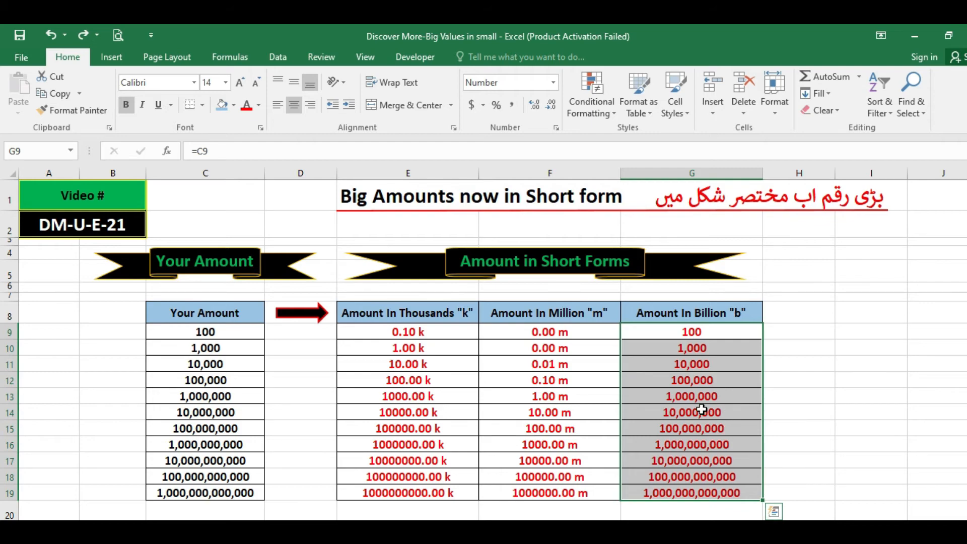
pyautogui.hotkey('ctrl', '1')
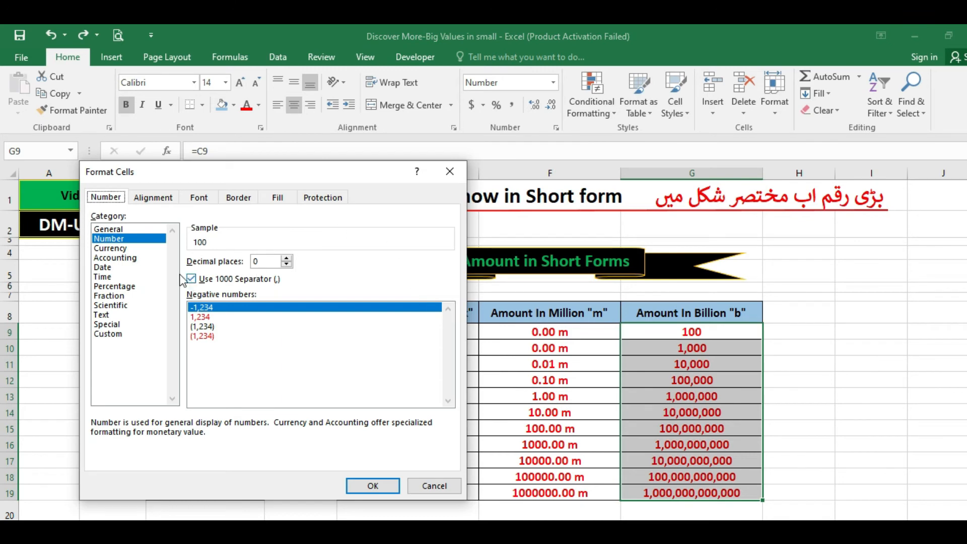
pyautogui.click(107, 334)
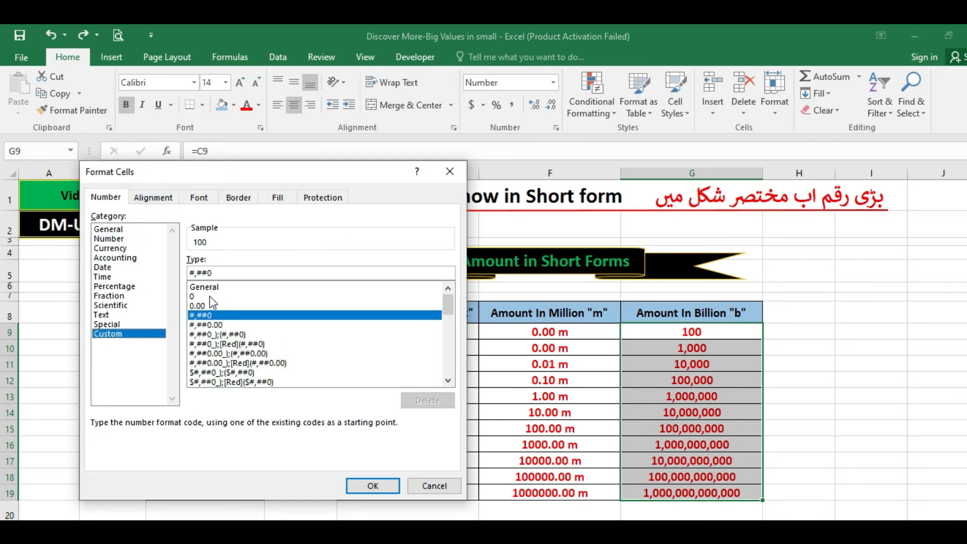
pyautogui.click(224, 272)
pyautogui.moveTo(224, 272); pyautogui.dragTo(166, 271)
pyautogui.write('0')
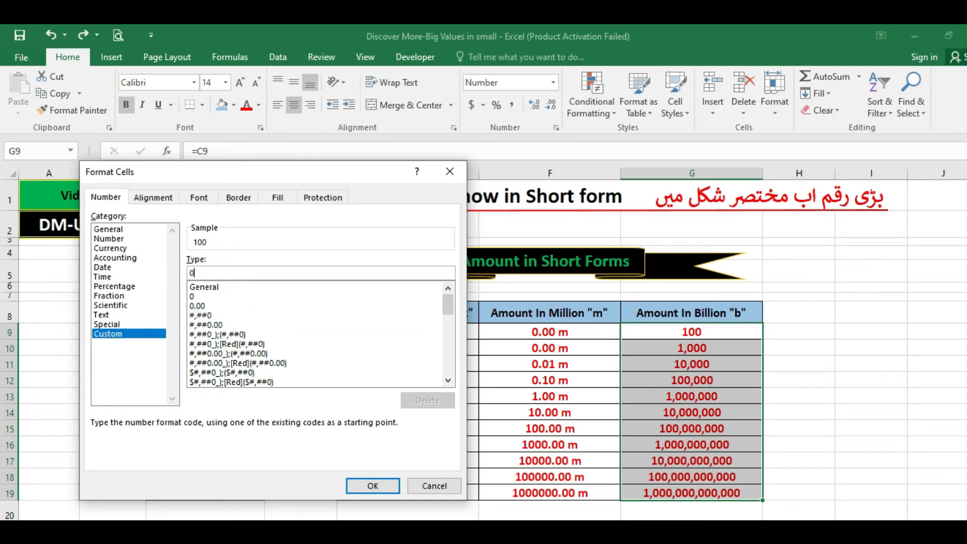
pyautogui.write('.00')
pyautogui.write(',,,')
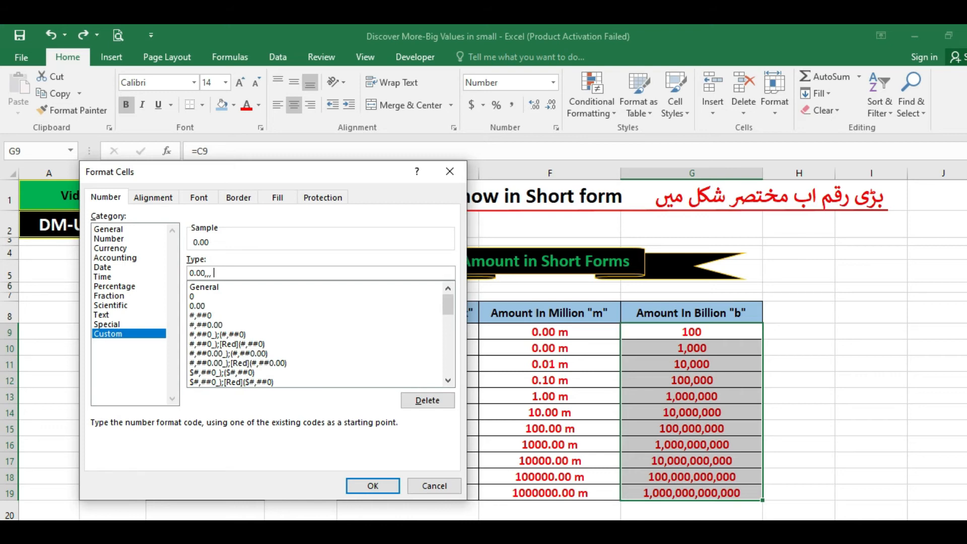
pyautogui.write('b"')
pyautogui.click(208, 273)
pyautogui.write(',')
pyautogui.click(370, 485)
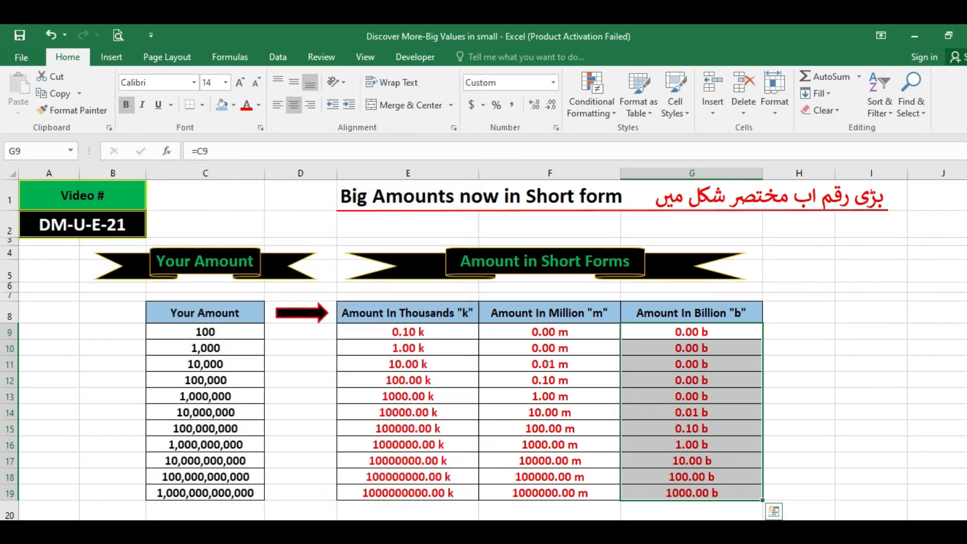
# - Compare the billion amounts in G9:G19 with the original values in column C, including across row 17
pyautogui.click(678, 416)
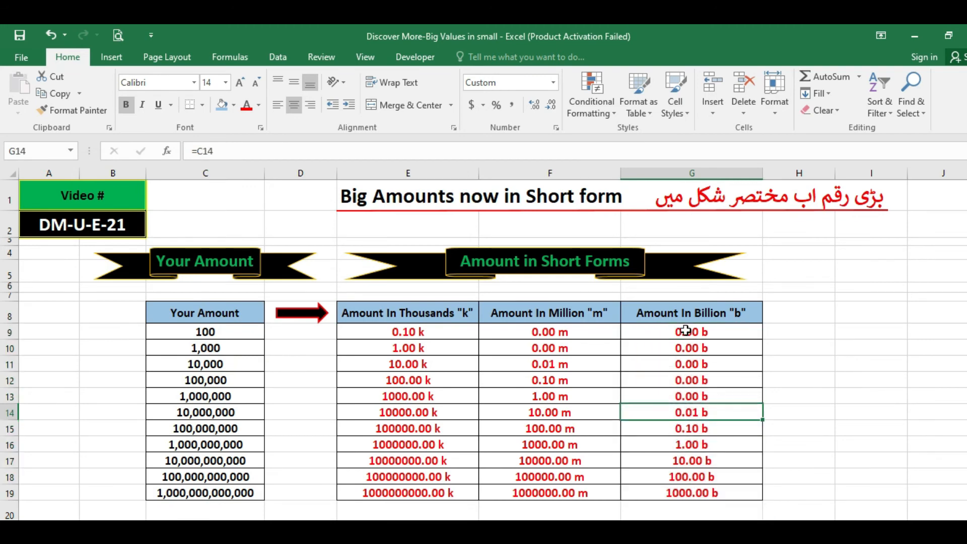
pyautogui.moveTo(686, 330); pyautogui.dragTo(681, 488)
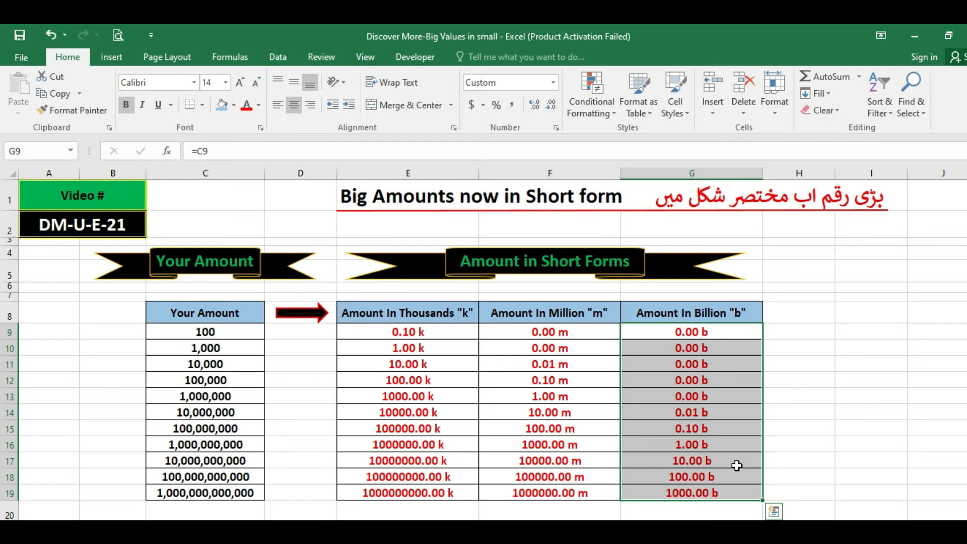
pyautogui.click(228, 477)
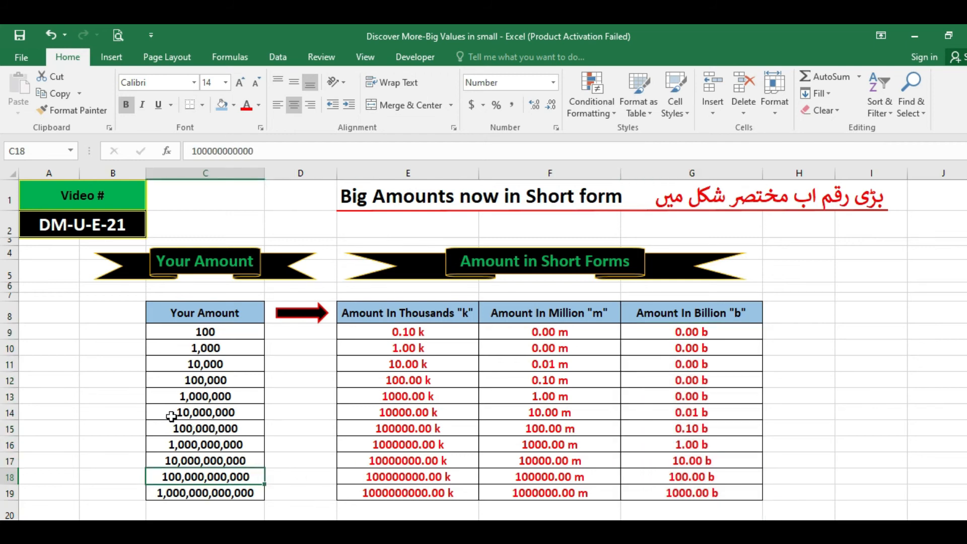
pyautogui.click(172, 383)
pyautogui.click(163, 394)
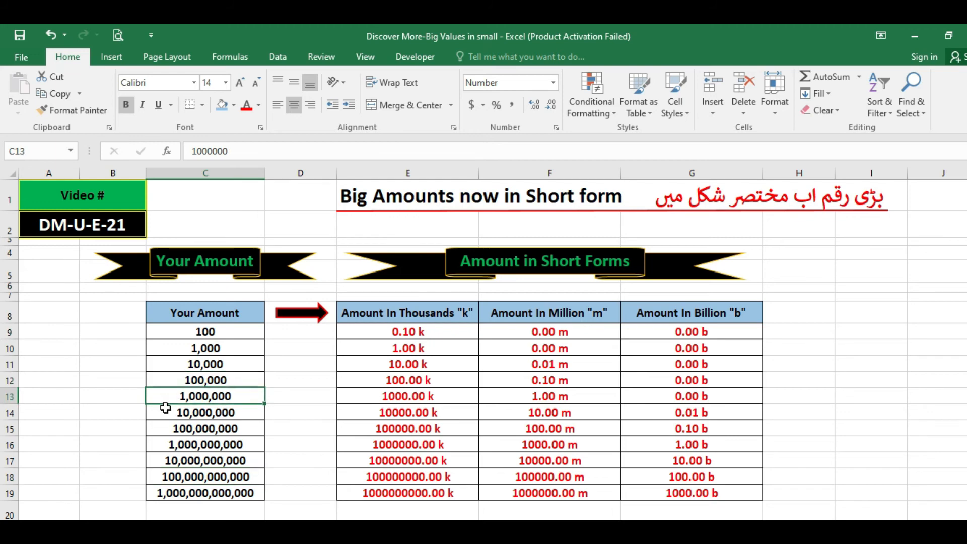
pyautogui.click(165, 410)
pyautogui.click(161, 432)
pyautogui.click(162, 444)
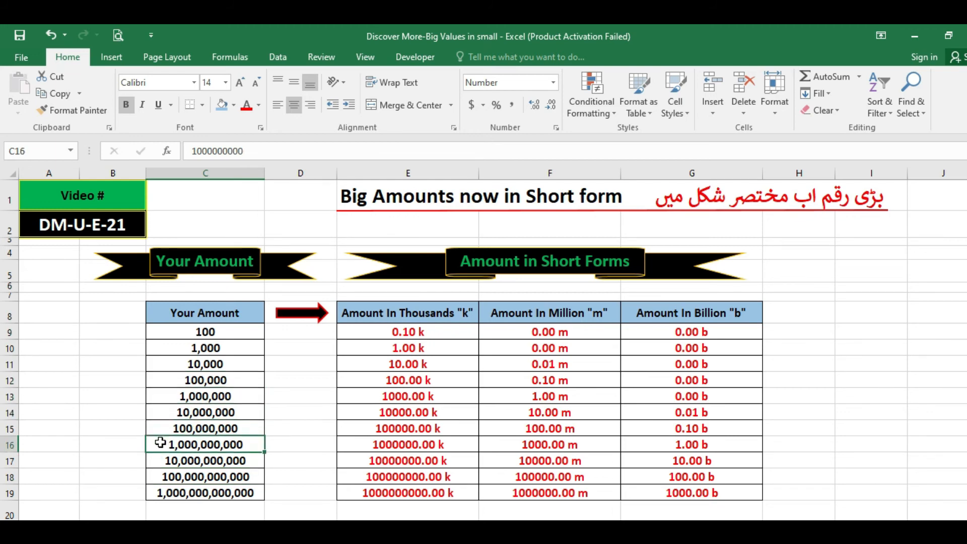
pyautogui.click(161, 462)
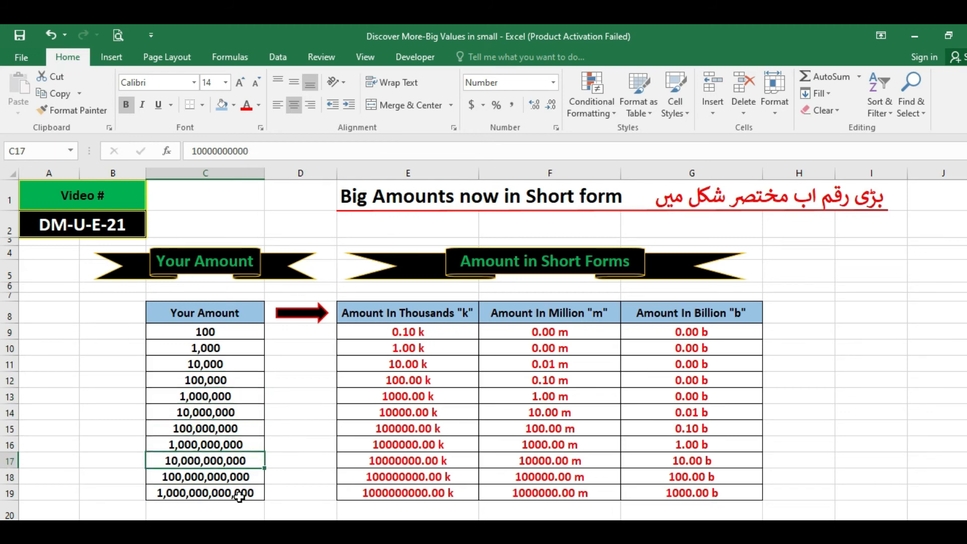
pyautogui.moveTo(225, 459); pyautogui.dragTo(666, 463)
pyautogui.click(666, 463)
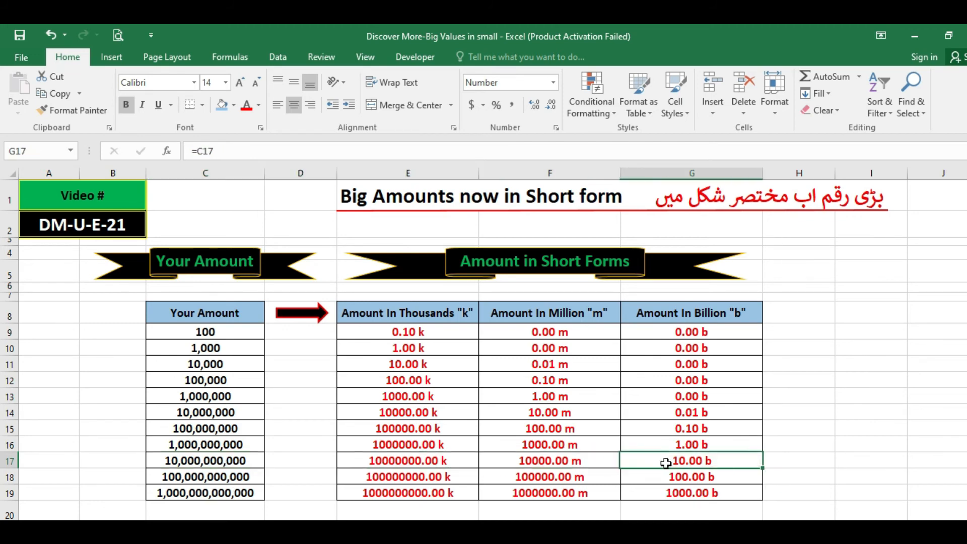
# - Compare the billion amount in row 16 with its original in column C, and check the other billion amounts in G9:G19
pyautogui.click(241, 445)
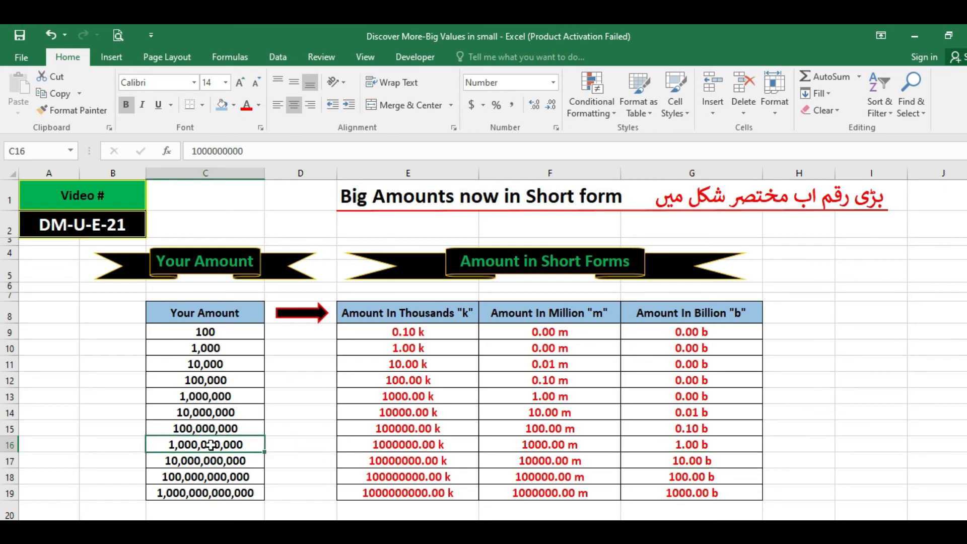
pyautogui.click(676, 440)
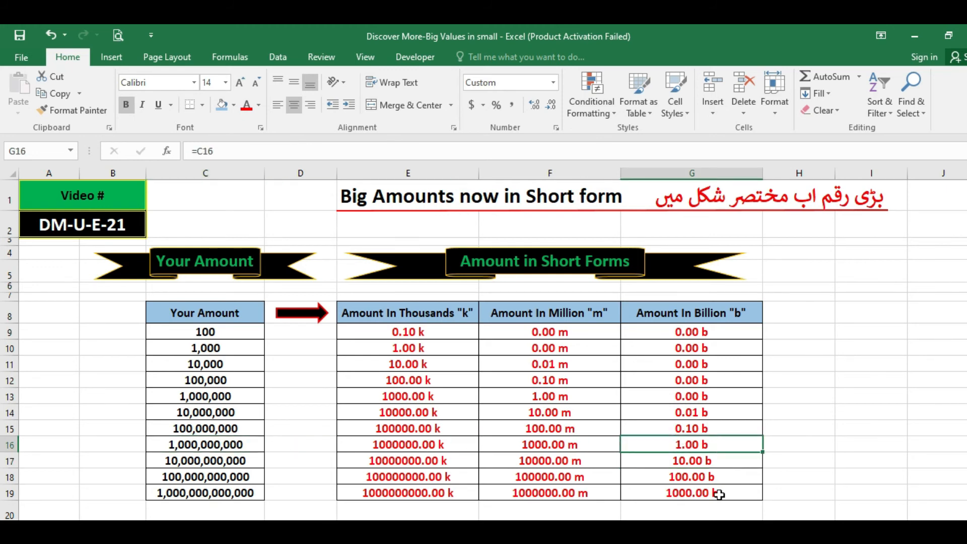
pyautogui.click(680, 429)
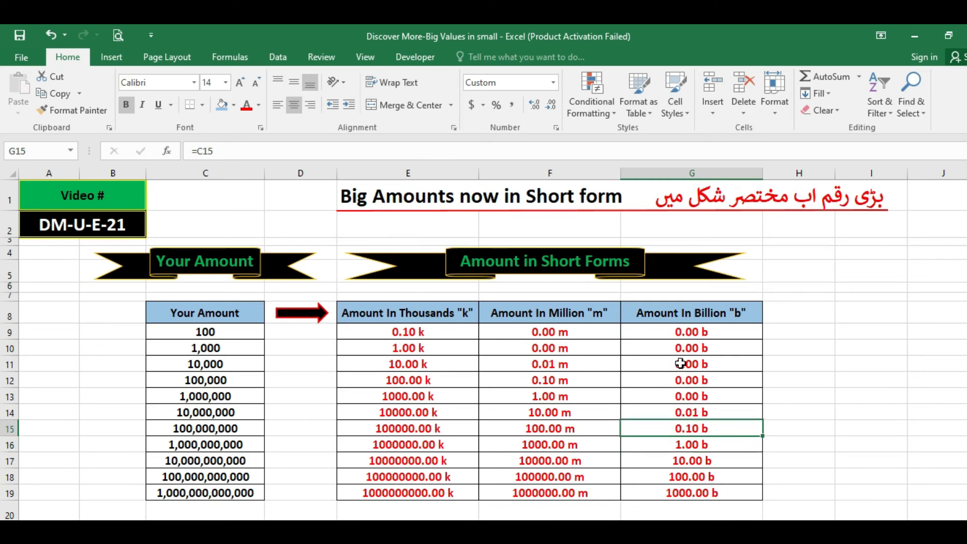
pyautogui.click(679, 332)
pyautogui.click(677, 348)
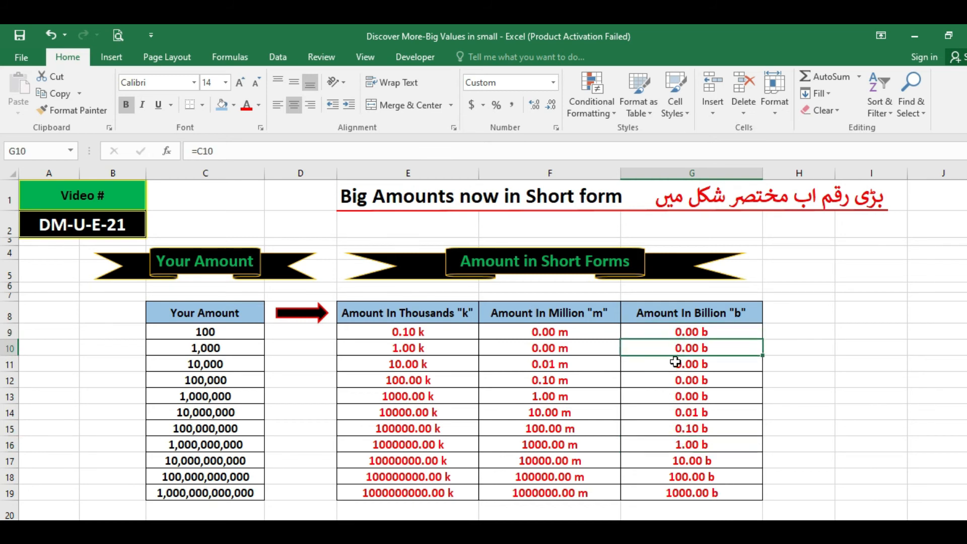
pyautogui.click(676, 365)
pyautogui.click(673, 383)
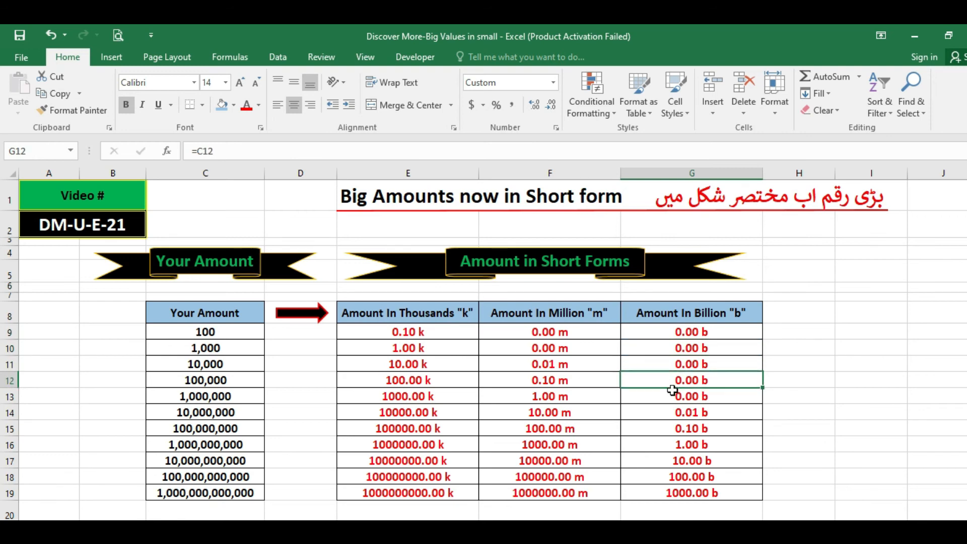
pyautogui.click(675, 398)
pyautogui.click(673, 413)
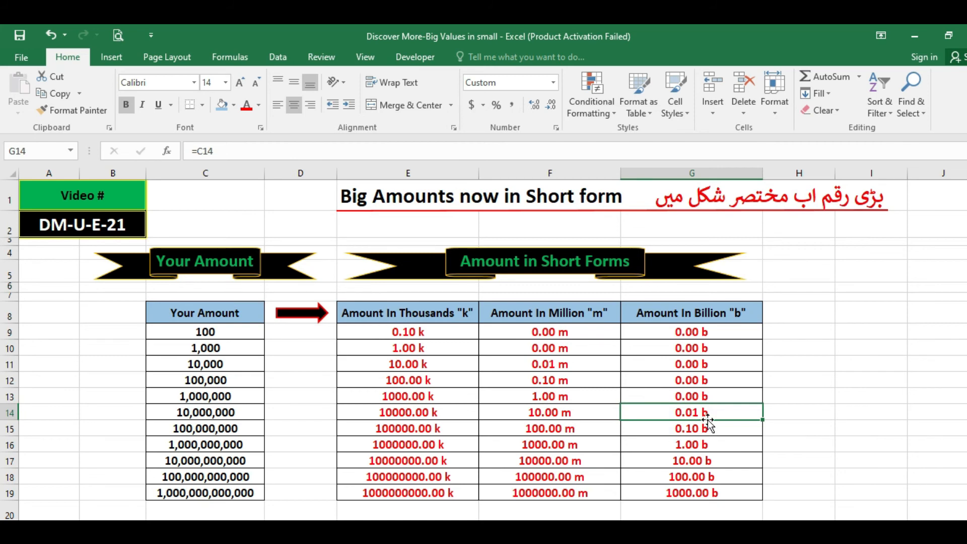
pyautogui.click(678, 448)
pyautogui.click(681, 494)
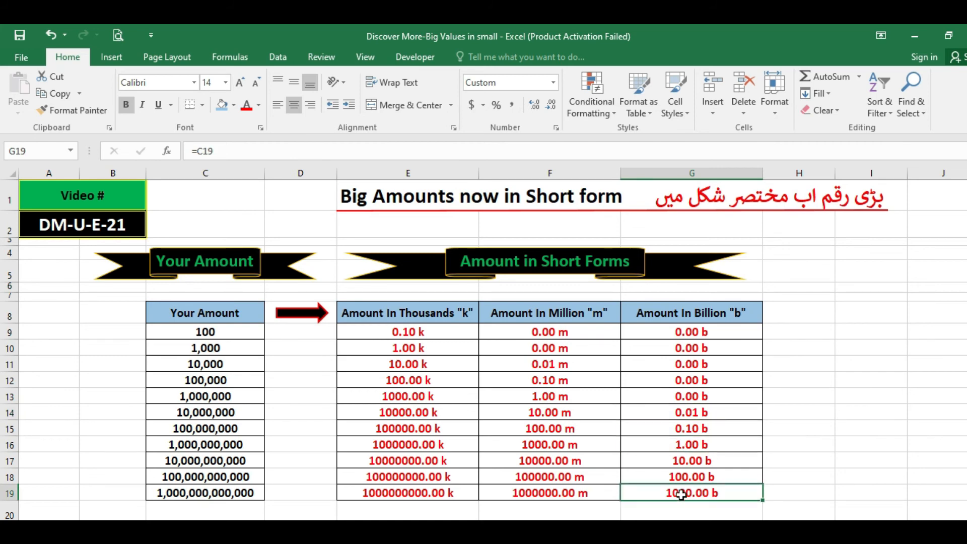
# - Review the thousands amounts in E9:E19 and the million amounts in F9:F19, and inspect the custom format code of F9:F19
pyautogui.moveTo(395, 329); pyautogui.dragTo(399, 493)
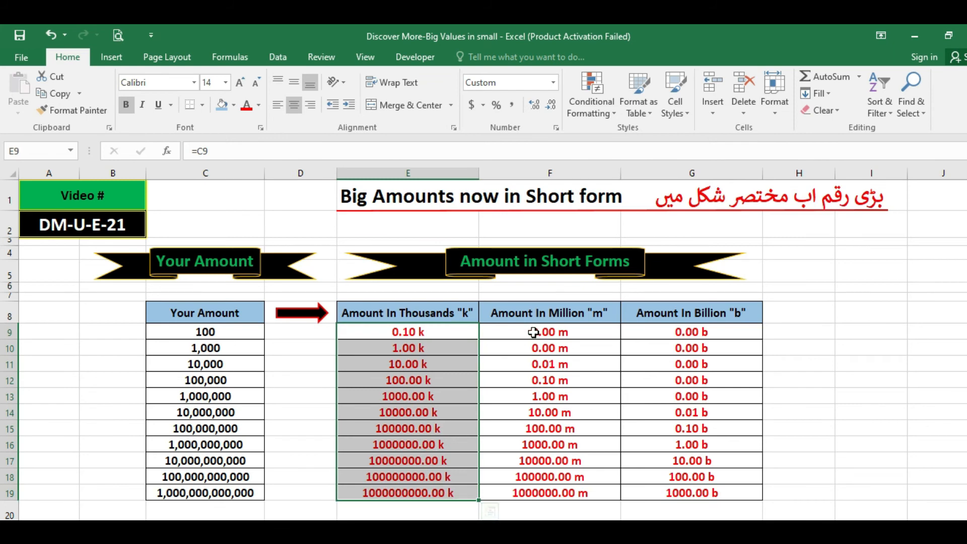
pyautogui.moveTo(529, 331); pyautogui.dragTo(525, 492)
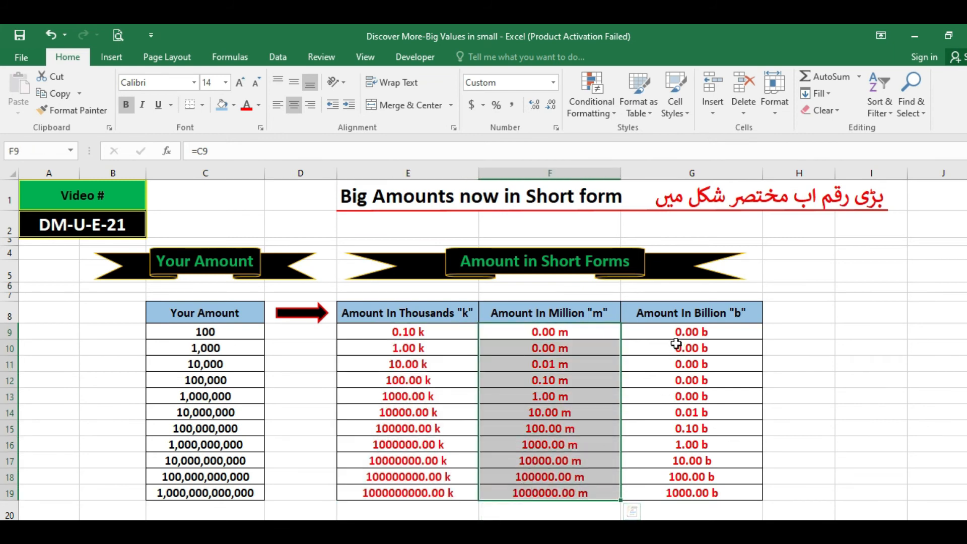
pyautogui.moveTo(396, 330); pyautogui.dragTo(397, 489)
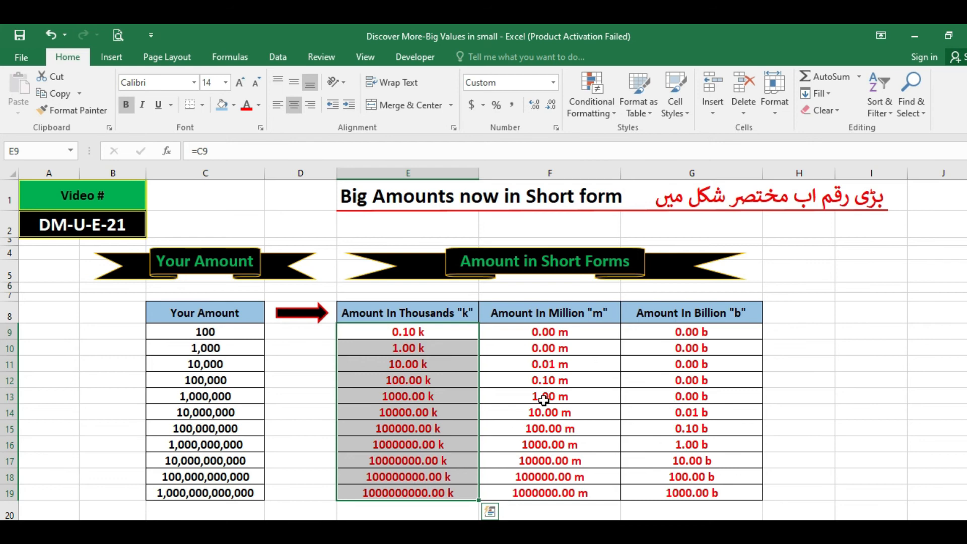
pyautogui.moveTo(545, 332); pyautogui.dragTo(536, 493)
pyautogui.hotkey('ctrl', '1')
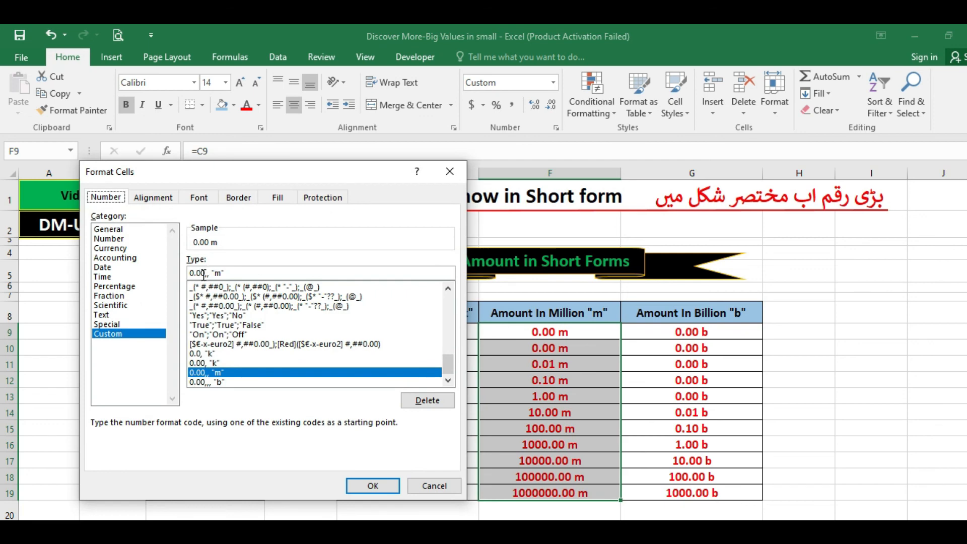
pyautogui.click(434, 486)
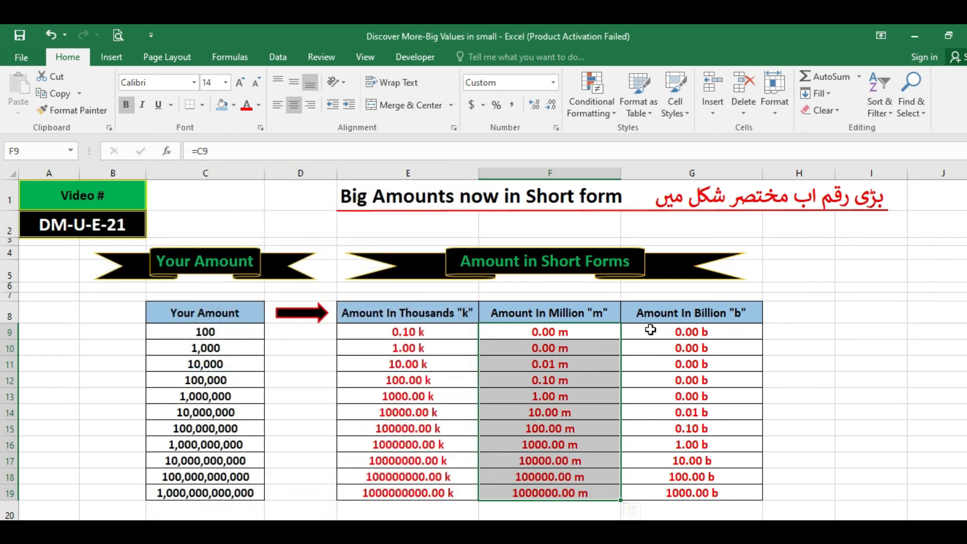
# - Inspect the custom number format code used by the billion amounts in G9:G19
pyautogui.click(650, 329)
pyautogui.moveTo(652, 315); pyautogui.dragTo(643, 492)
pyautogui.hotkey('ctrl', '1')
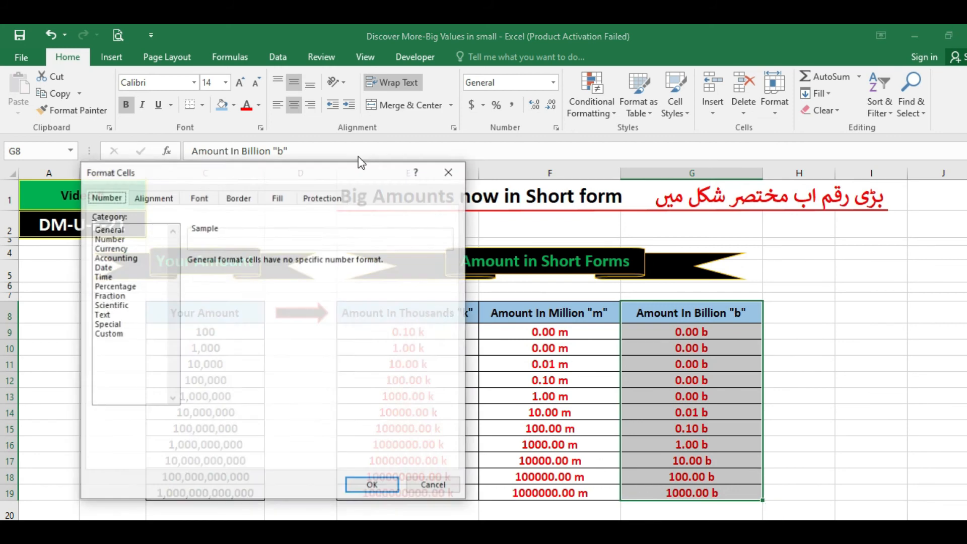
pyautogui.click(122, 334)
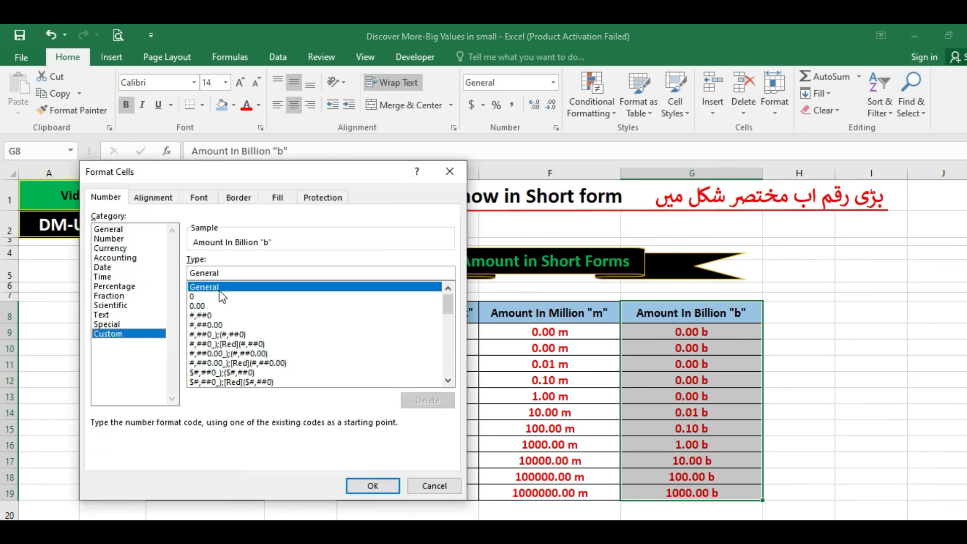
pyautogui.moveTo(658, 333); pyautogui.dragTo(659, 496)
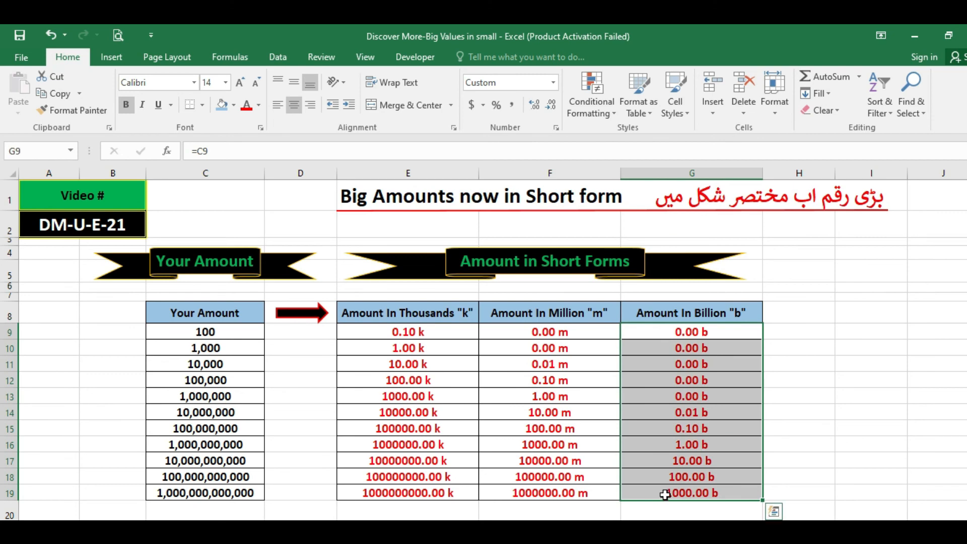
pyautogui.hotkey('ctrl', '1')
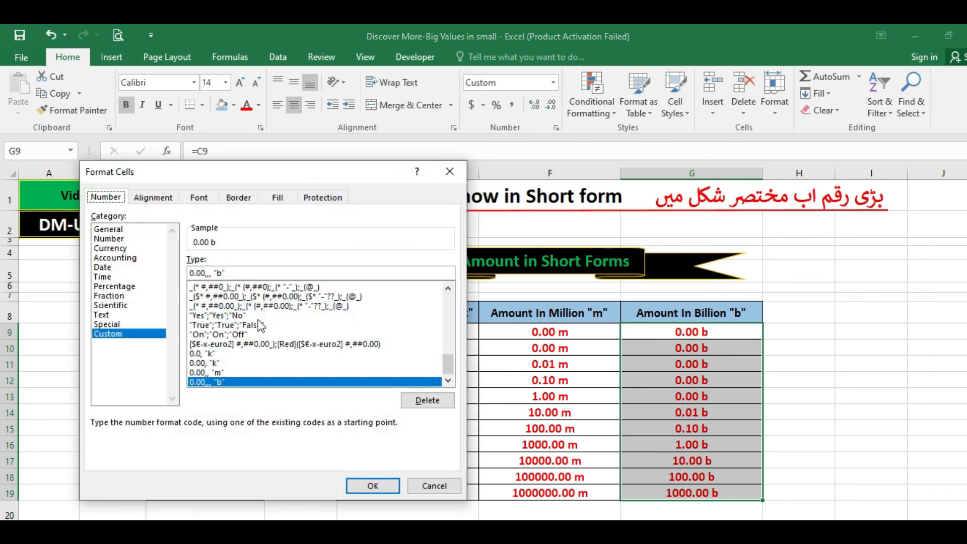
pyautogui.click(207, 273)
pyautogui.click(373, 486)
# - Check sample billion and thousands amounts, and compare the thousands amount in E12 with its original in C12
pyautogui.click(657, 398)
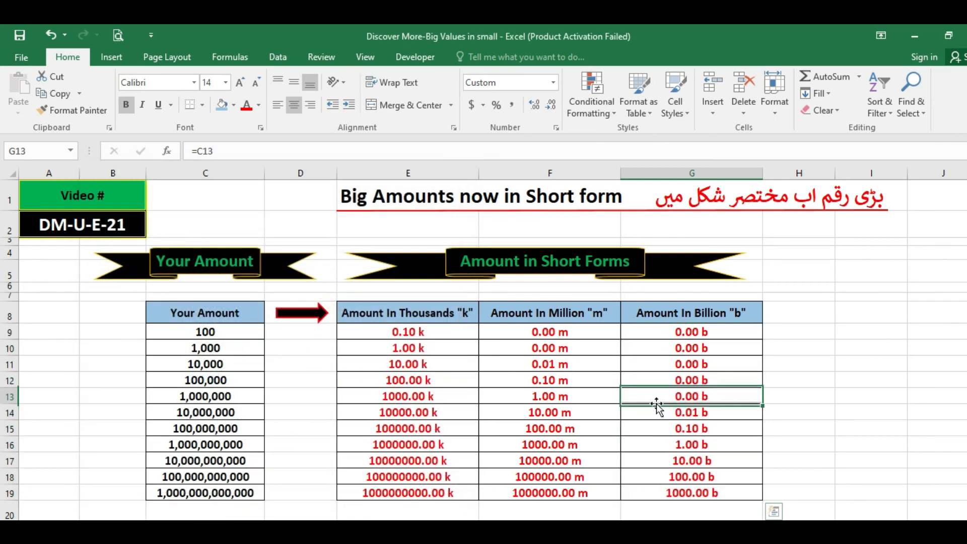
pyautogui.click(646, 338)
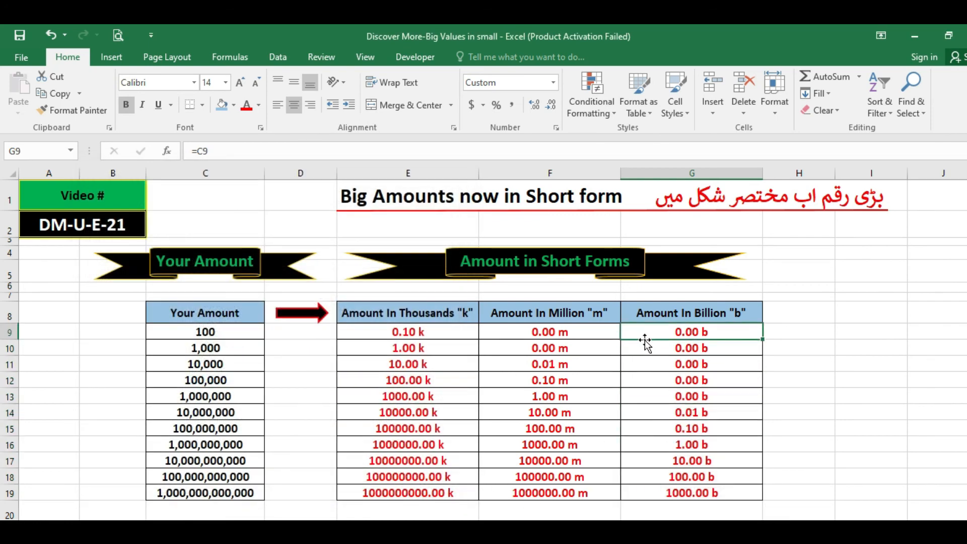
pyautogui.click(418, 360)
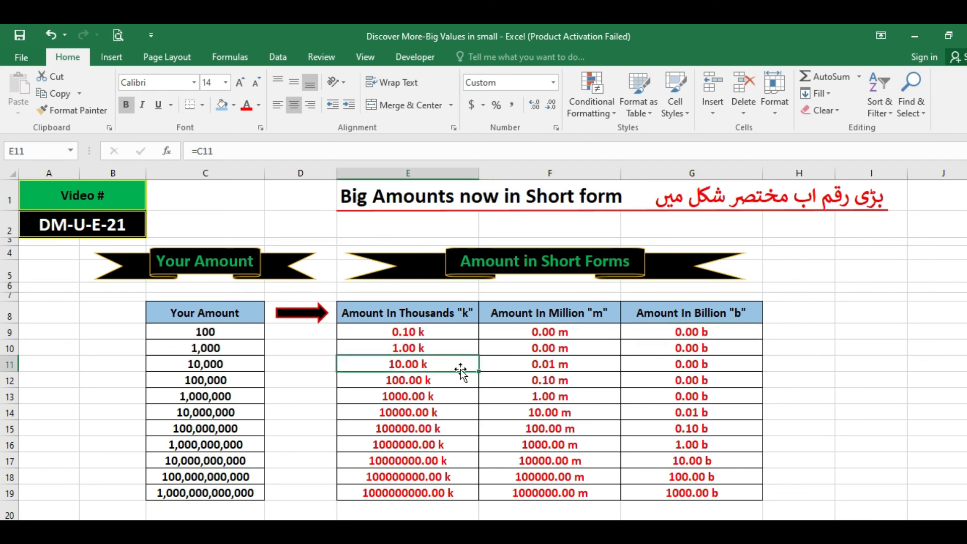
pyautogui.click(429, 381)
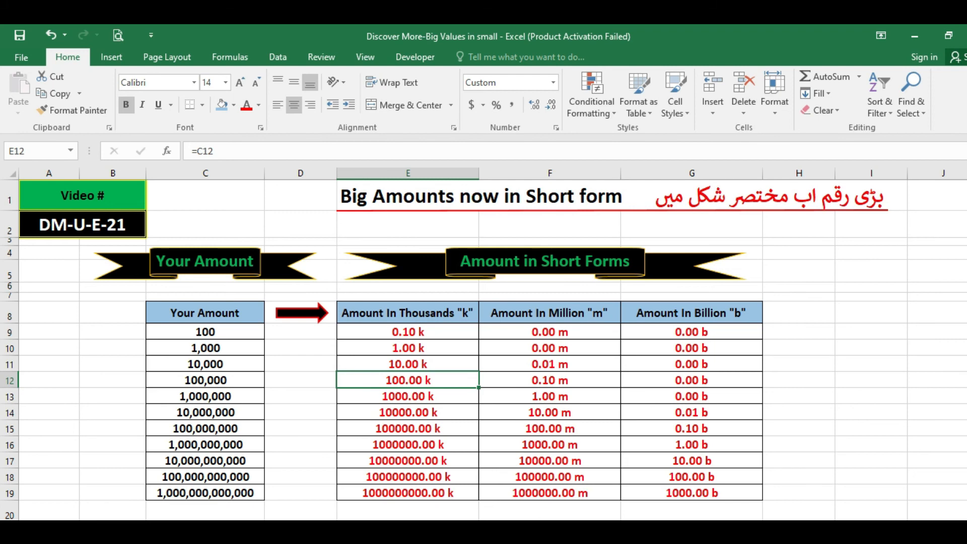
pyautogui.click(244, 382)
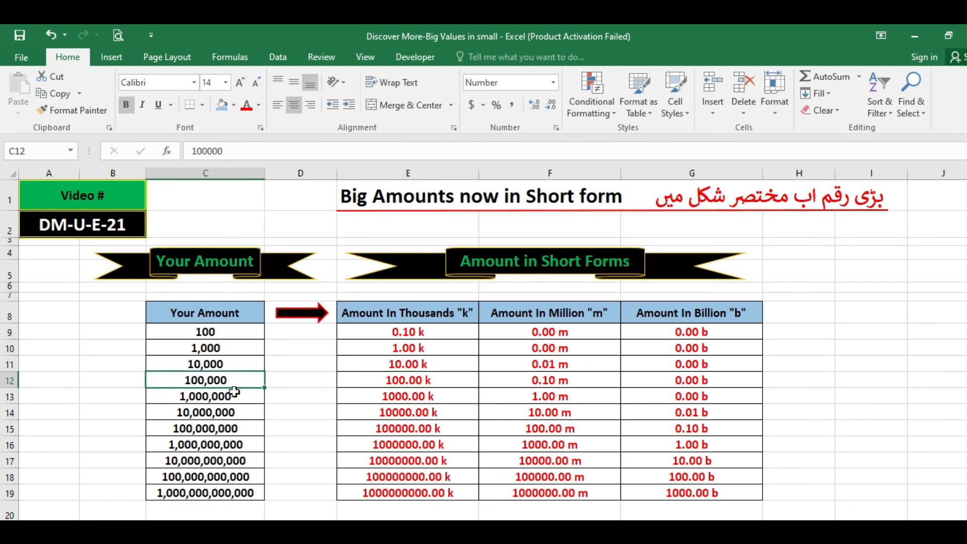
pyautogui.click(380, 374)
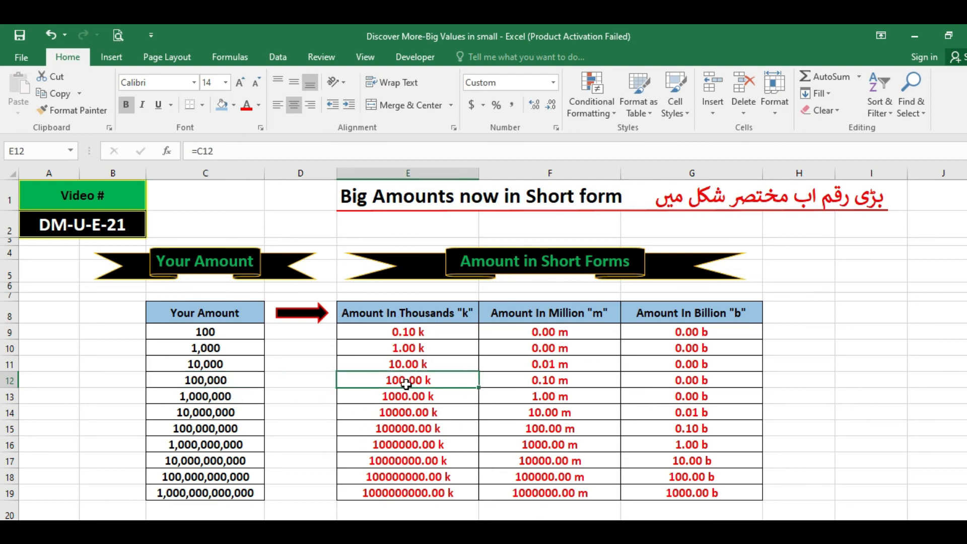
pyautogui.moveTo(413, 333)
pyautogui.mouseDown()
pyautogui.moveTo(488, 387)
pyautogui.moveTo(697, 485)
pyautogui.moveTo(625, 485)
pyautogui.mouseUp()
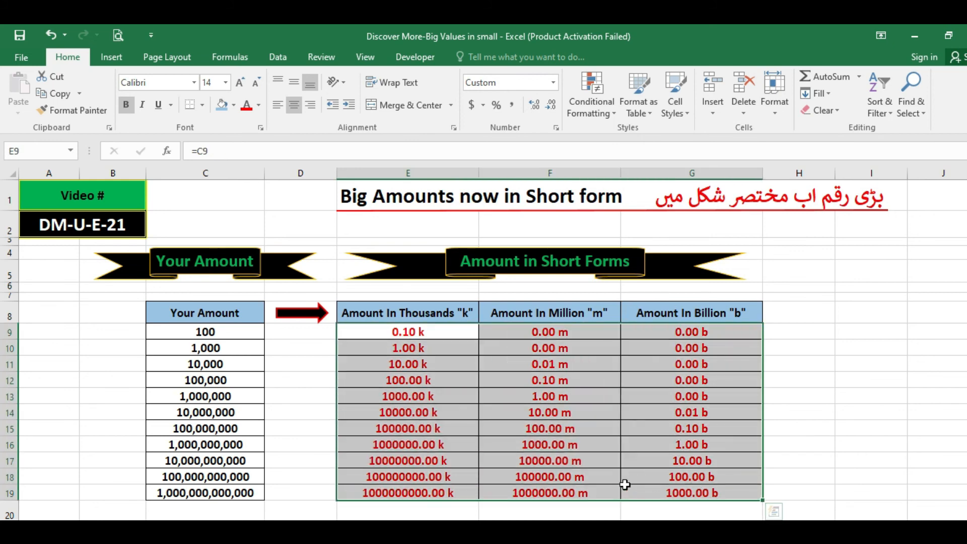
pyautogui.hotkey('ctrl', '1')
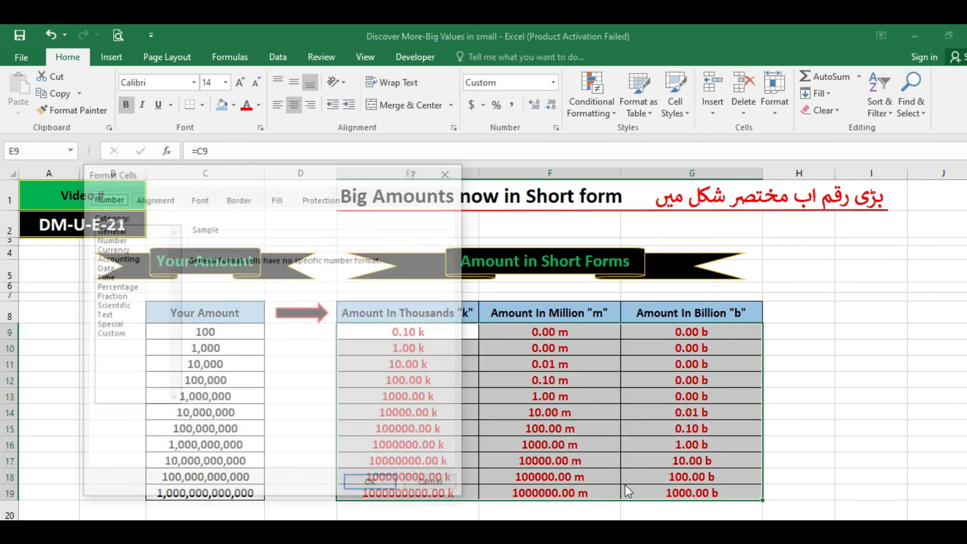
pyautogui.press('Escape')
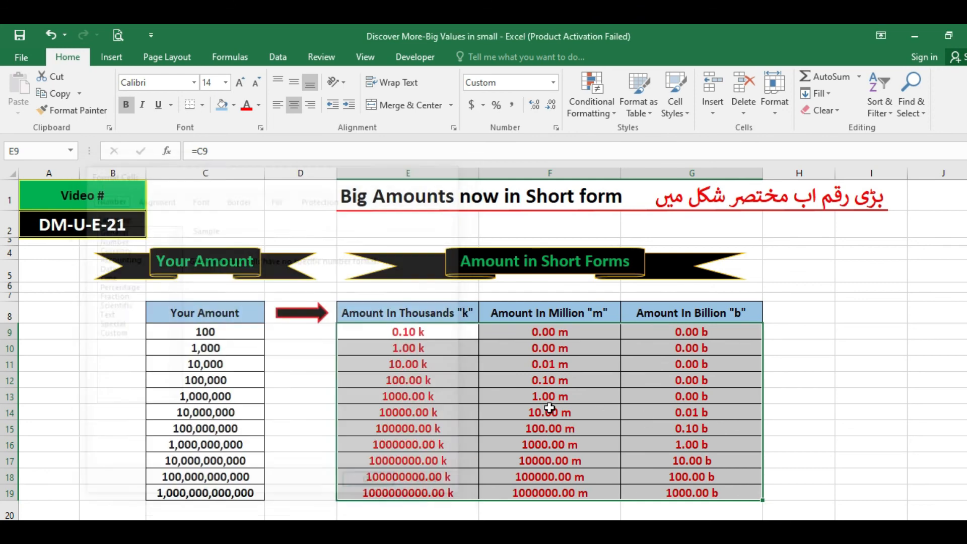
# - Change the custom number format of the thousands amounts in E9:E19 to 0.0, "k" with one decimal place
pyautogui.click(408, 364)
pyautogui.moveTo(398, 331); pyautogui.dragTo(391, 490)
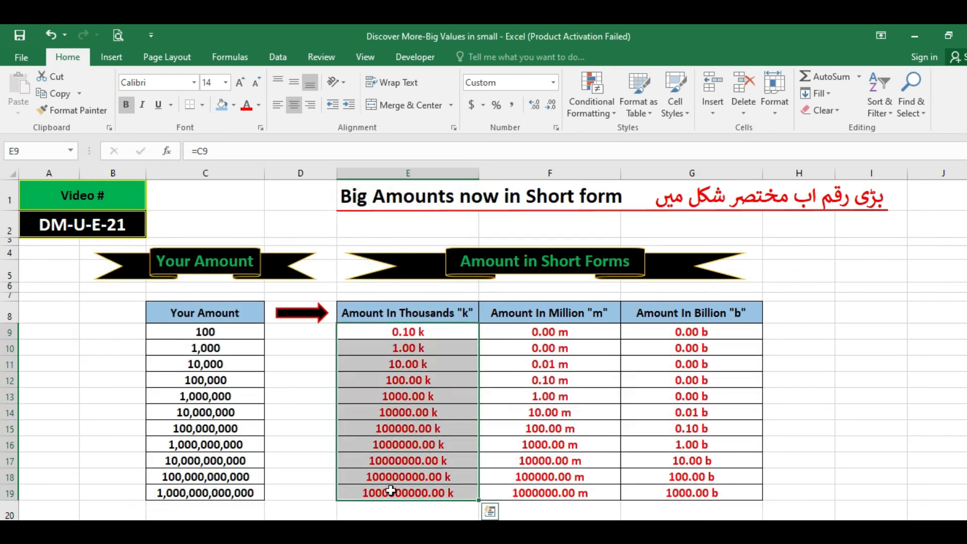
pyautogui.hotkey('ctrl', '1')
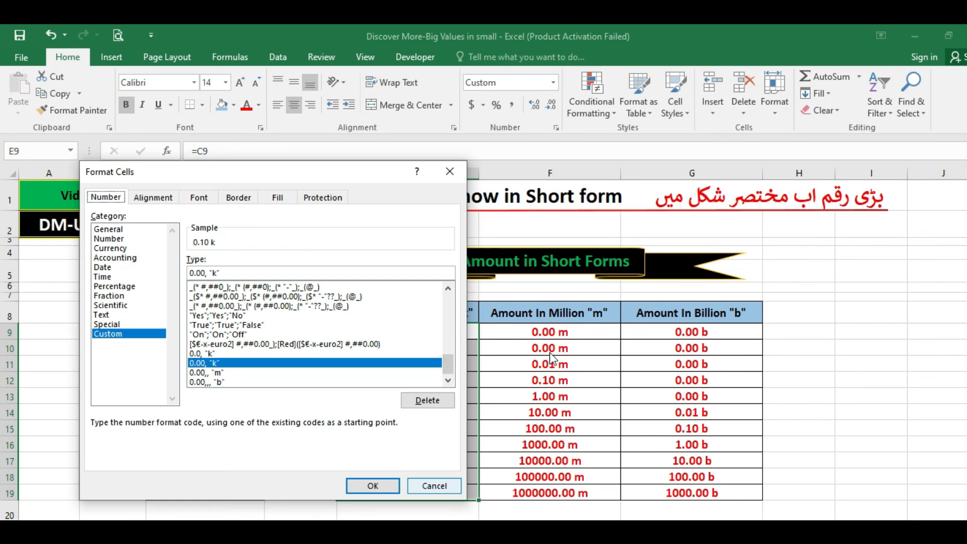
pyautogui.click(202, 273)
pyautogui.press('Delete')
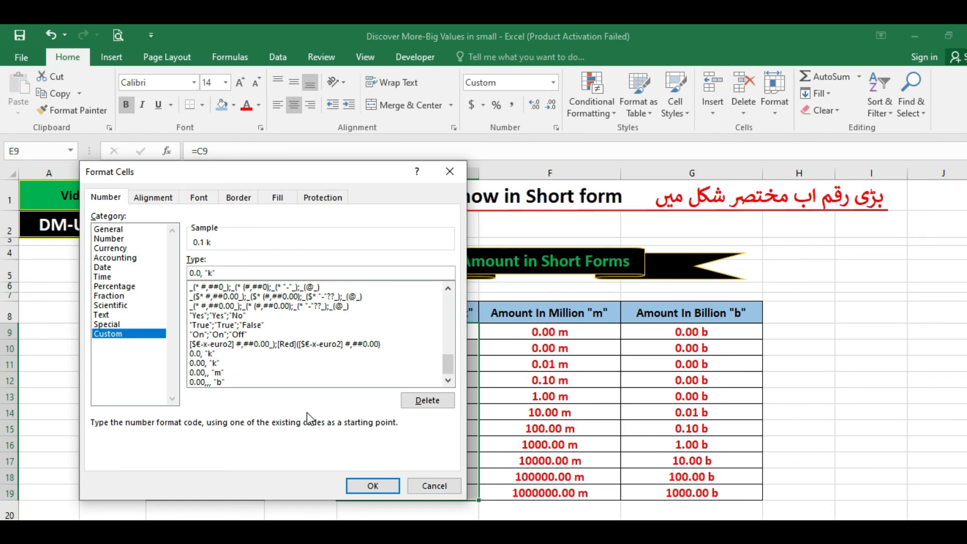
pyautogui.click(372, 485)
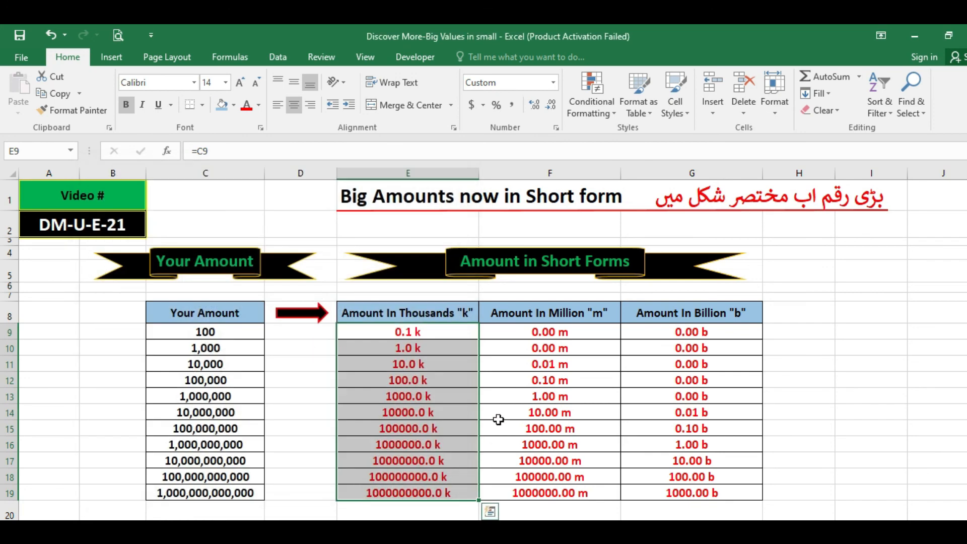
# - Change the custom number format of the million amounts in F9:F19 to 0.0,, "m" with one decimal place
pyautogui.click(509, 413)
pyautogui.moveTo(537, 332); pyautogui.dragTo(521, 488)
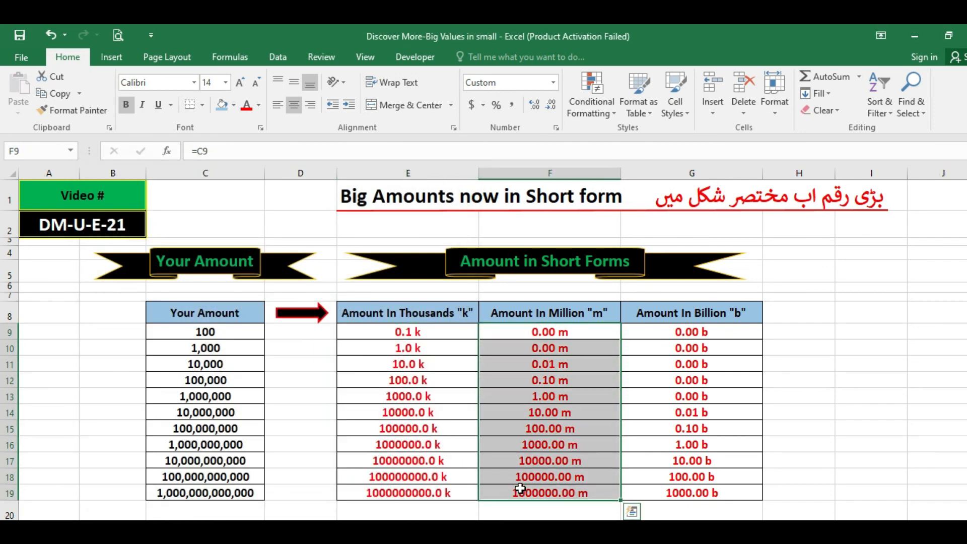
pyautogui.hotkey('ctrl', '1')
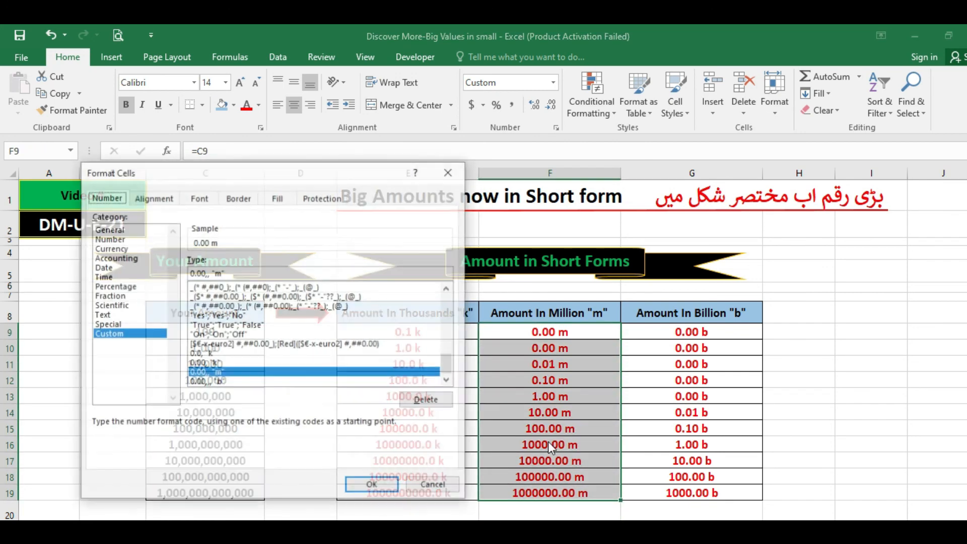
pyautogui.click(201, 273)
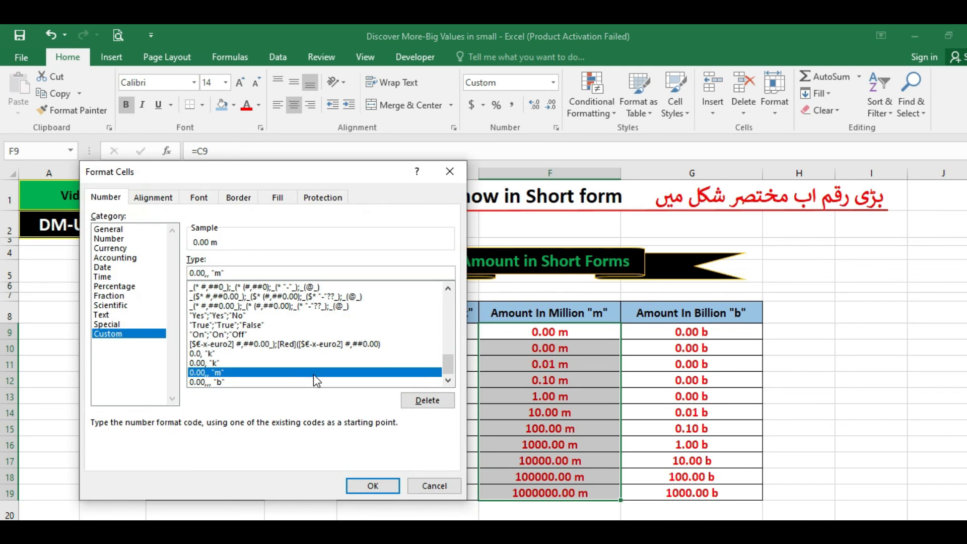
pyautogui.press('BackSpace')
pyautogui.press('Return')
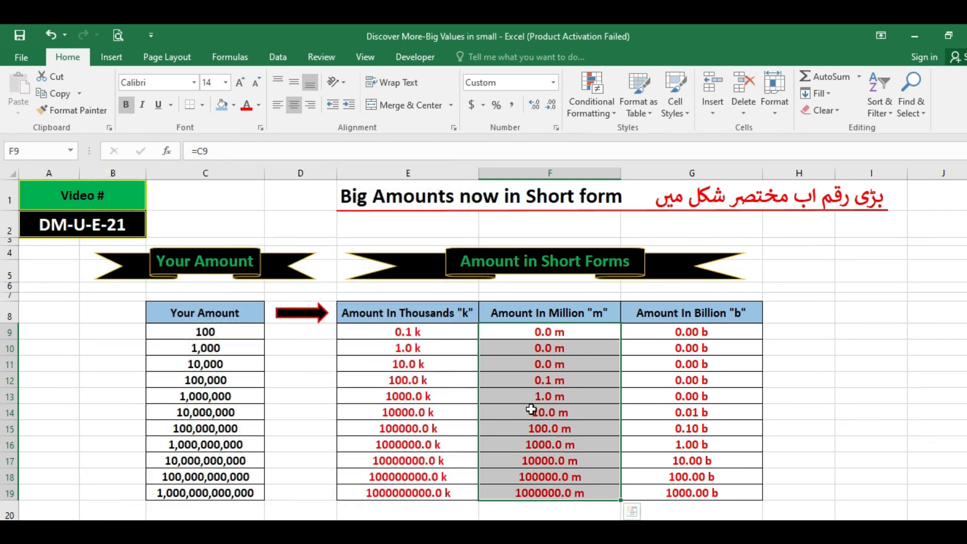
# - Change the custom number format of the billion amounts in G9:G19 to 0.0,,, "b" with one decimal place
pyautogui.click(655, 457)
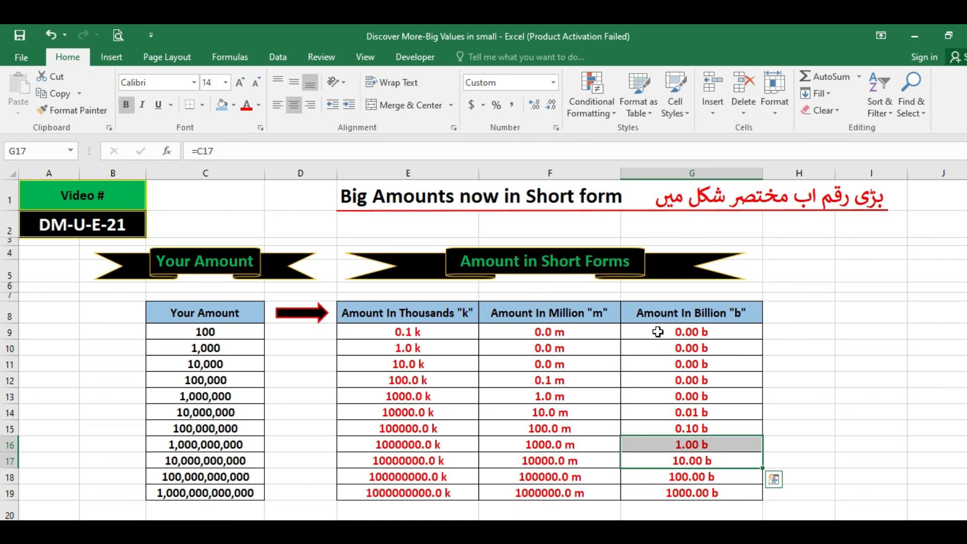
pyautogui.moveTo(657, 332); pyautogui.dragTo(651, 488)
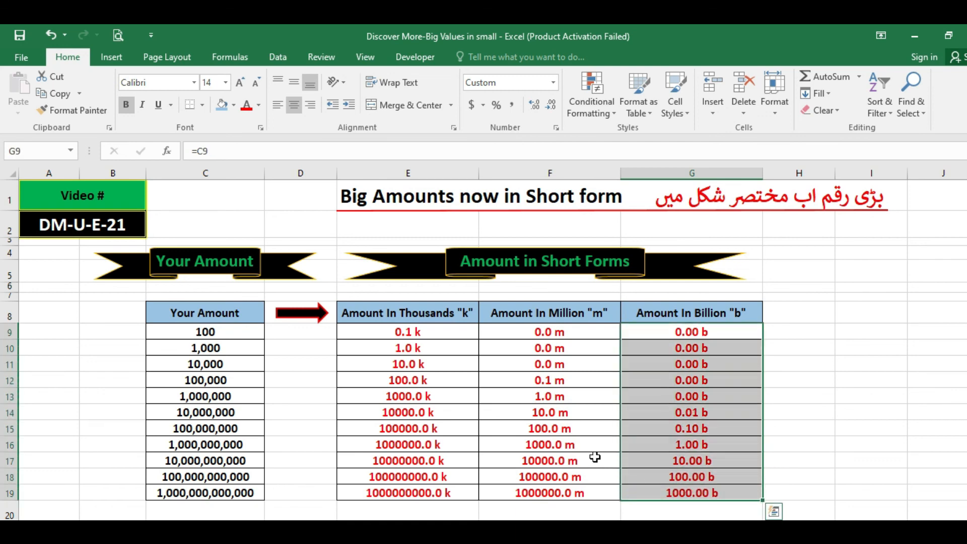
pyautogui.hotkey('ctrl', '1')
pyautogui.click(201, 272)
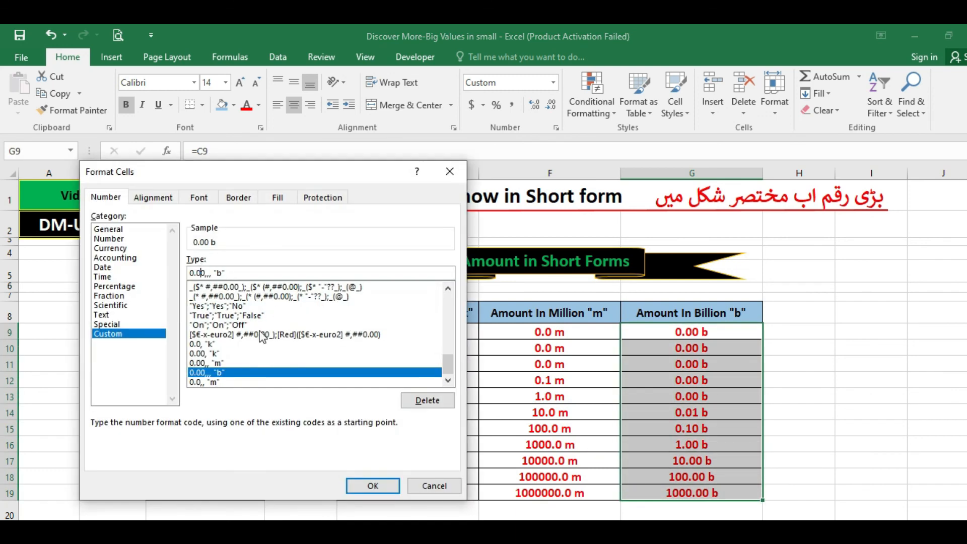
pyautogui.press('Delete')
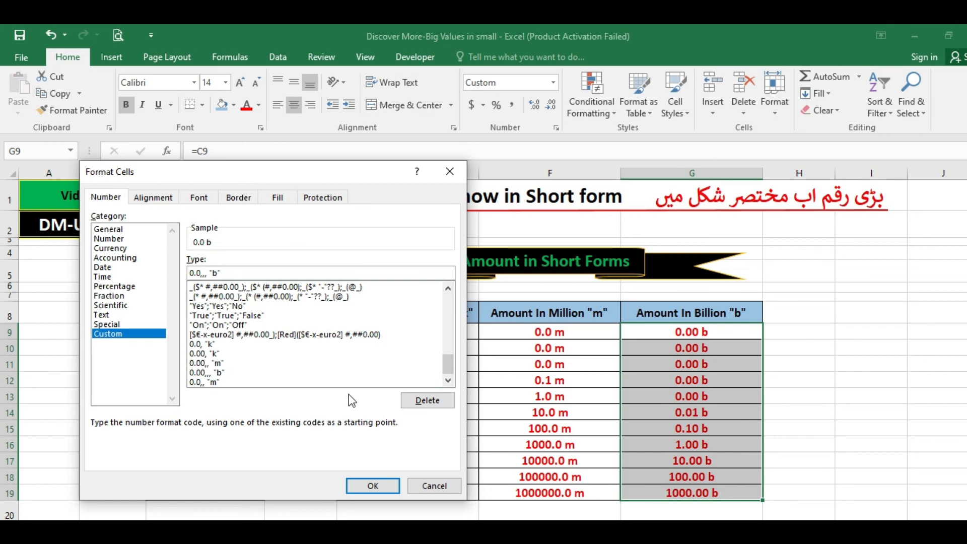
pyautogui.press('Return')
pyautogui.click(655, 410)
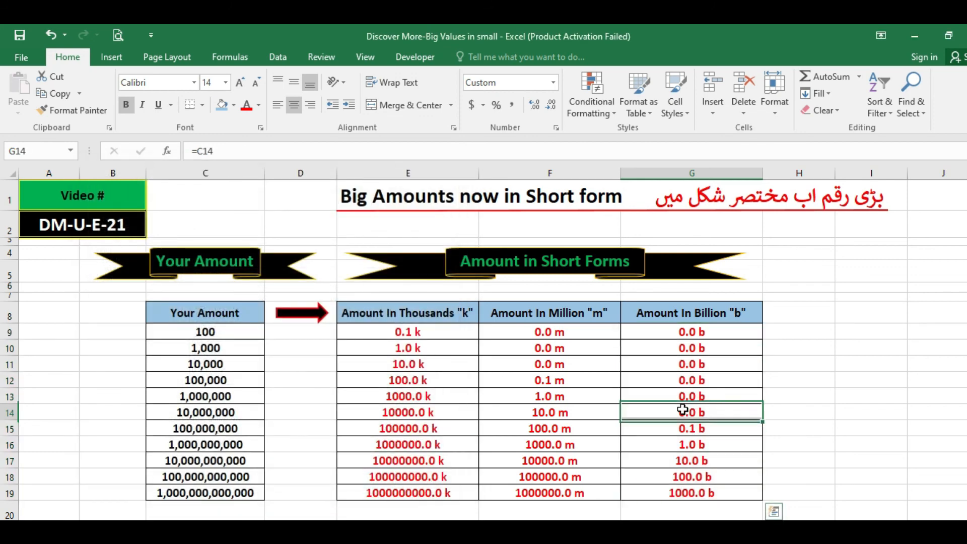
# - Compare the billion amount in G19 with its original amount in C19
pyautogui.click(654, 493)
pyautogui.click(204, 492)
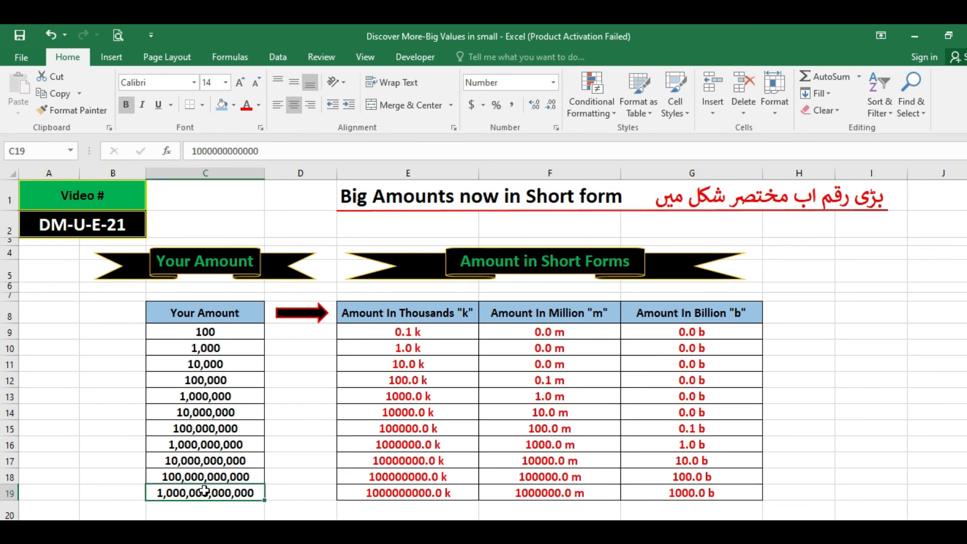
pyautogui.click(698, 489)
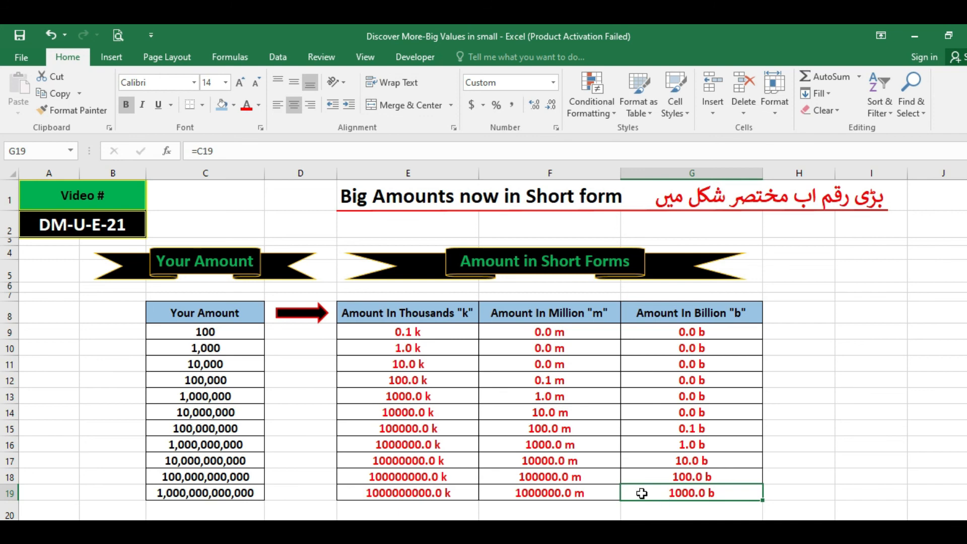
pyautogui.click(779, 493)
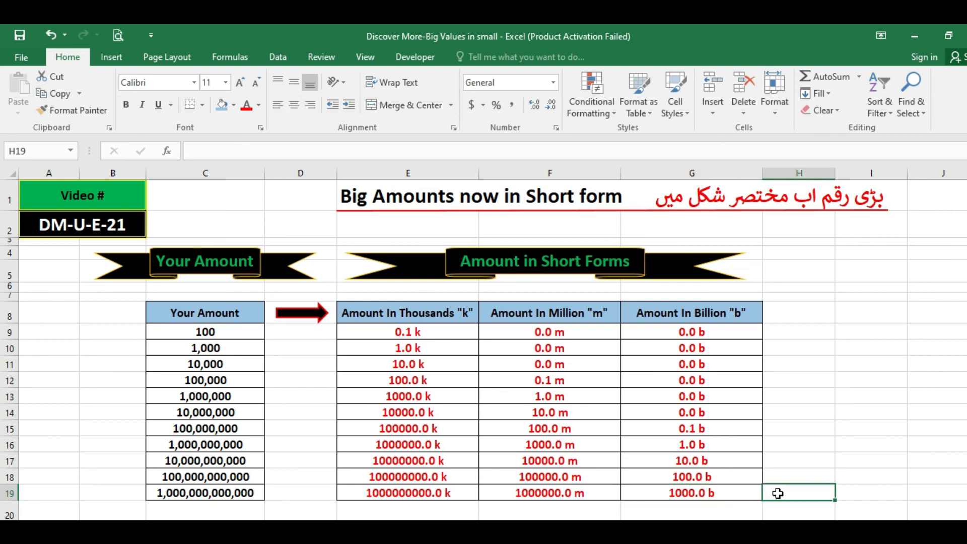